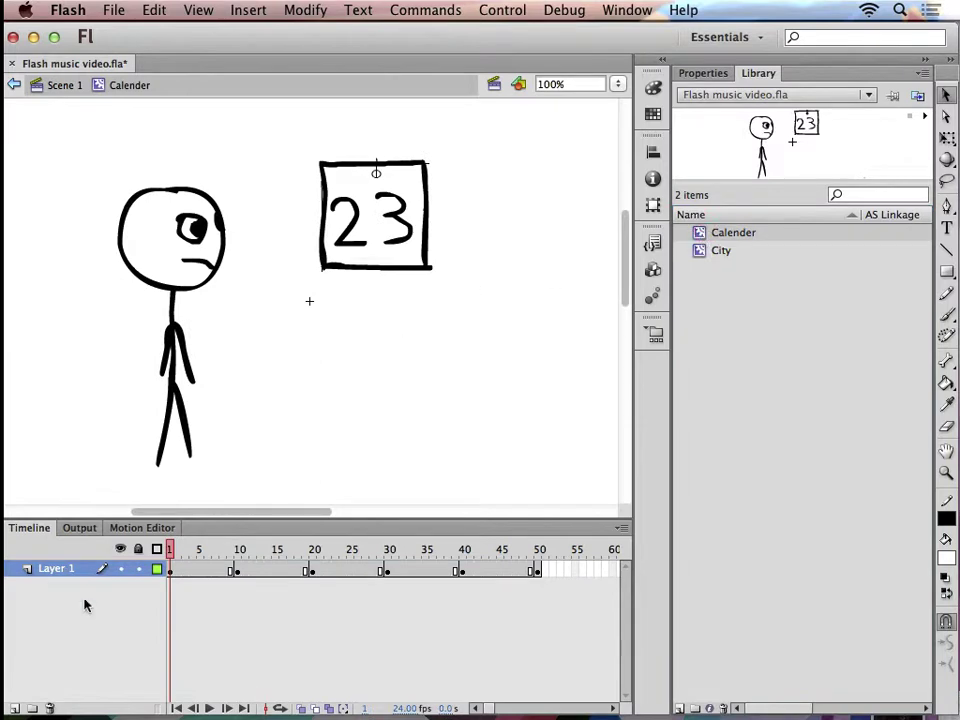
Open the City symbol from the library for editing and play back its animation
drag(225, 551, 170, 560)
double_click(720, 250)
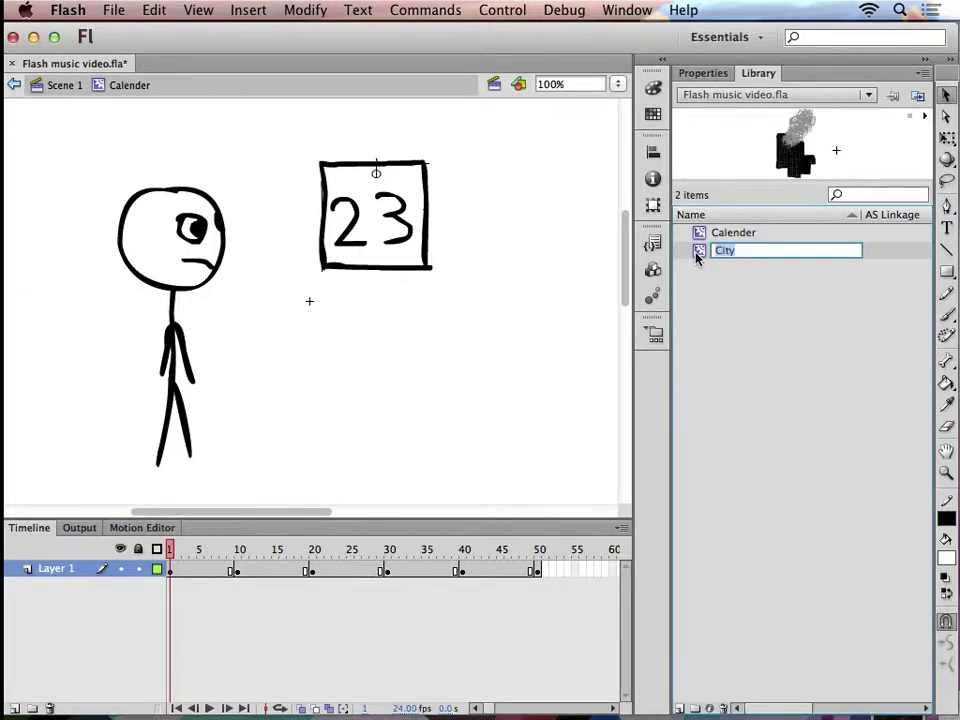
double_click(697, 257)
click(241, 557)
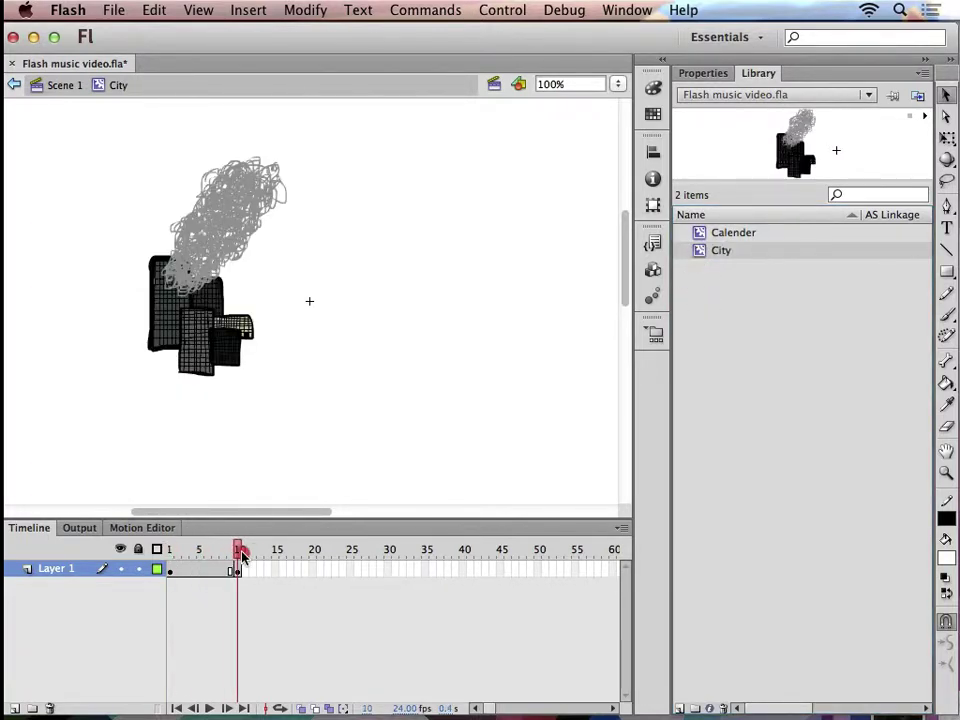
key(Return)
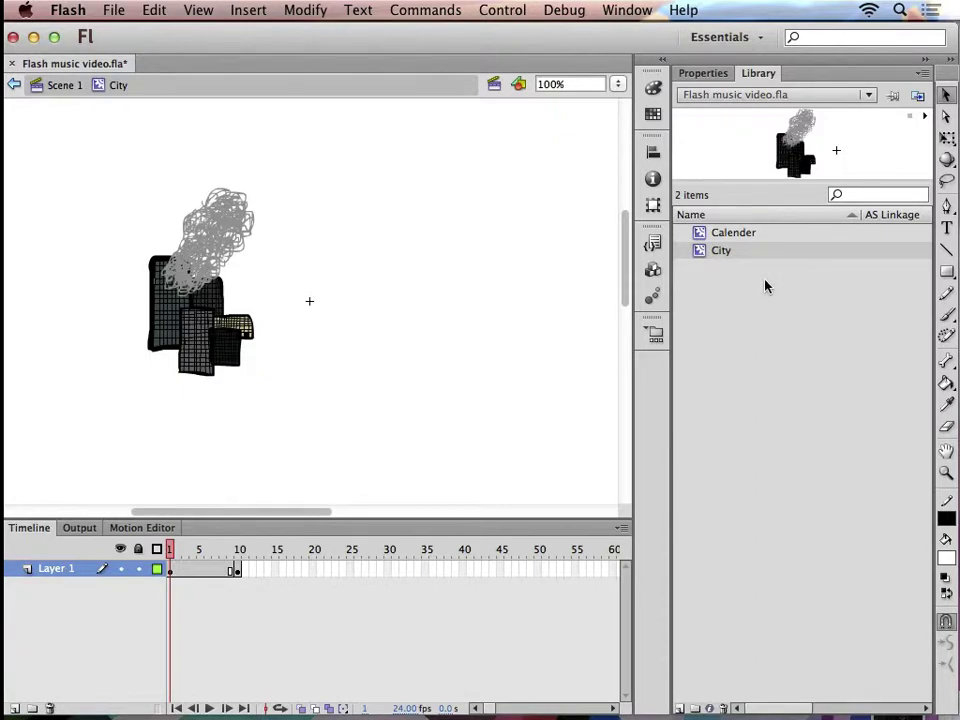
Open Adobe Media Encoder and add Leslie_Gore_-_Sunshine__Lollipops___Rainbows__1960_s__1.mp3 from Downloads to the encoding queue
click(898, 10)
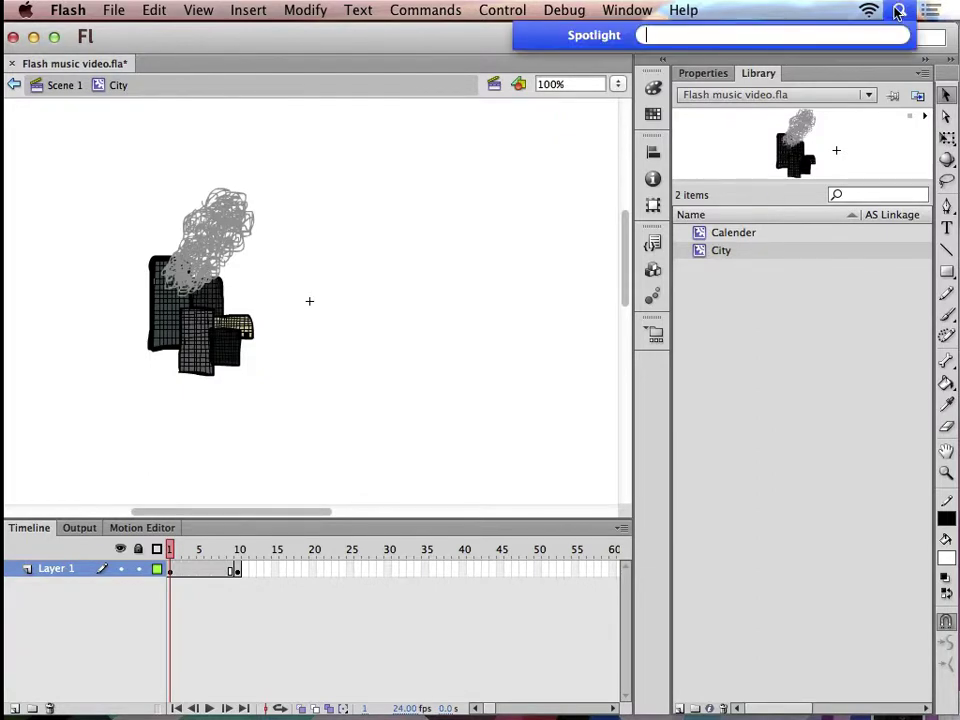
text(med)
key(Return)
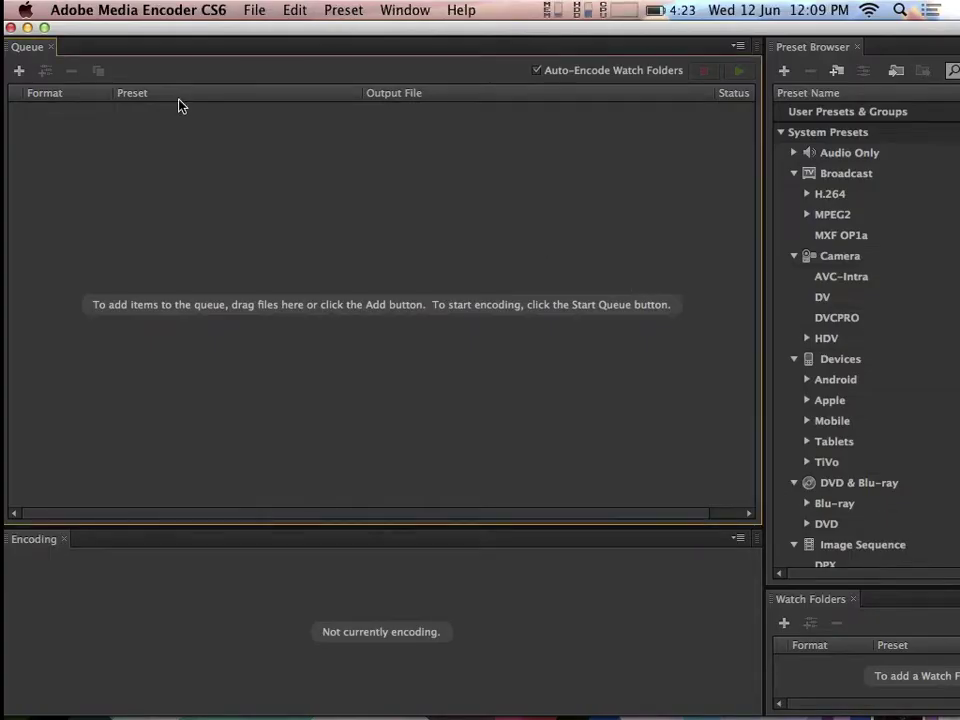
click(18, 71)
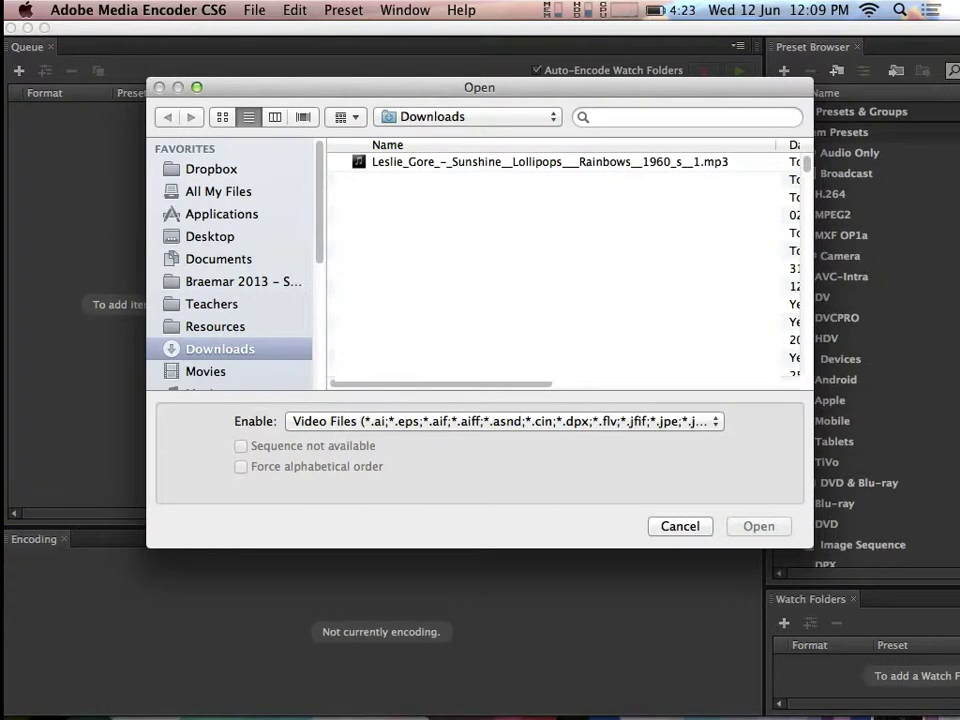
click(541, 163)
click(780, 525)
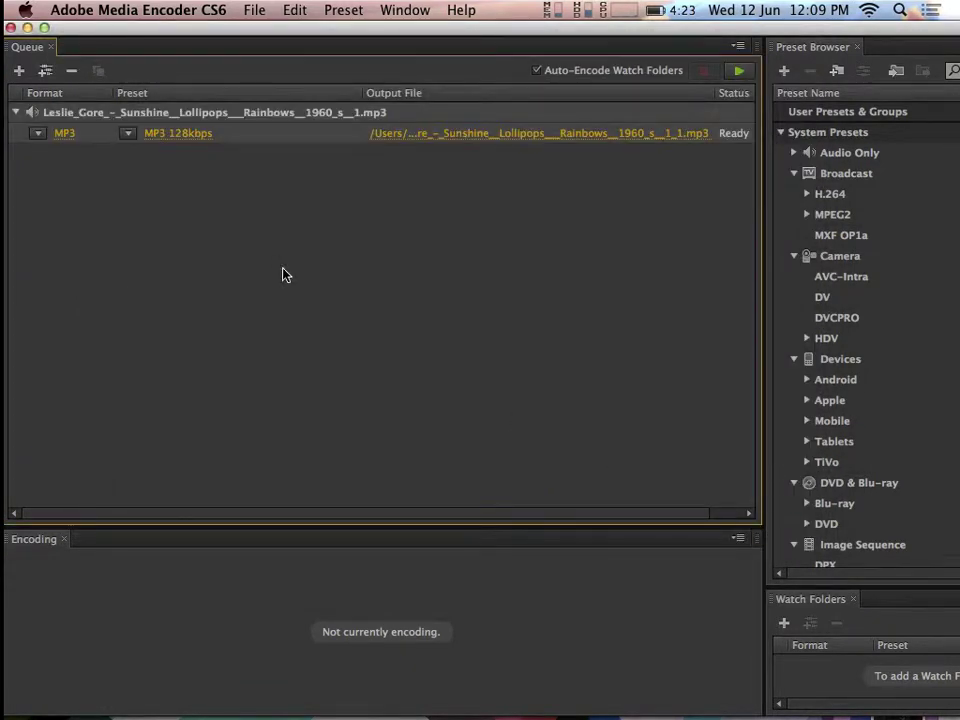
Set the queued song's output format to MP3 and start encoding the queue
click(39, 134)
click(50, 219)
click(739, 71)
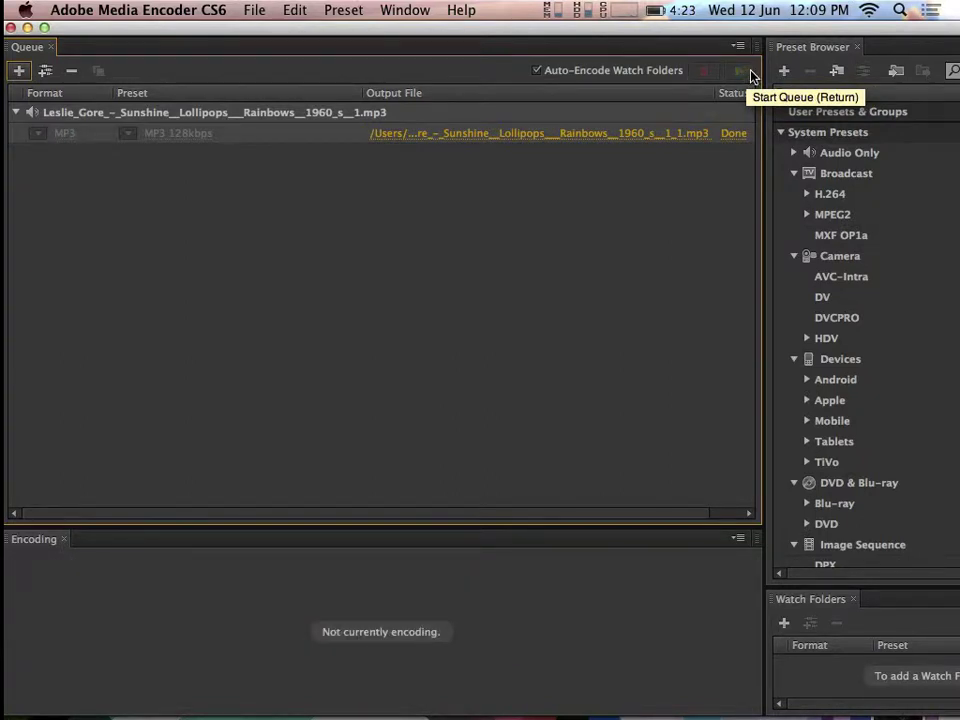
Switch back to Flash, import the song's MP3 from the Downloads folder into the library, and select it there
mouse_move(660, 705)
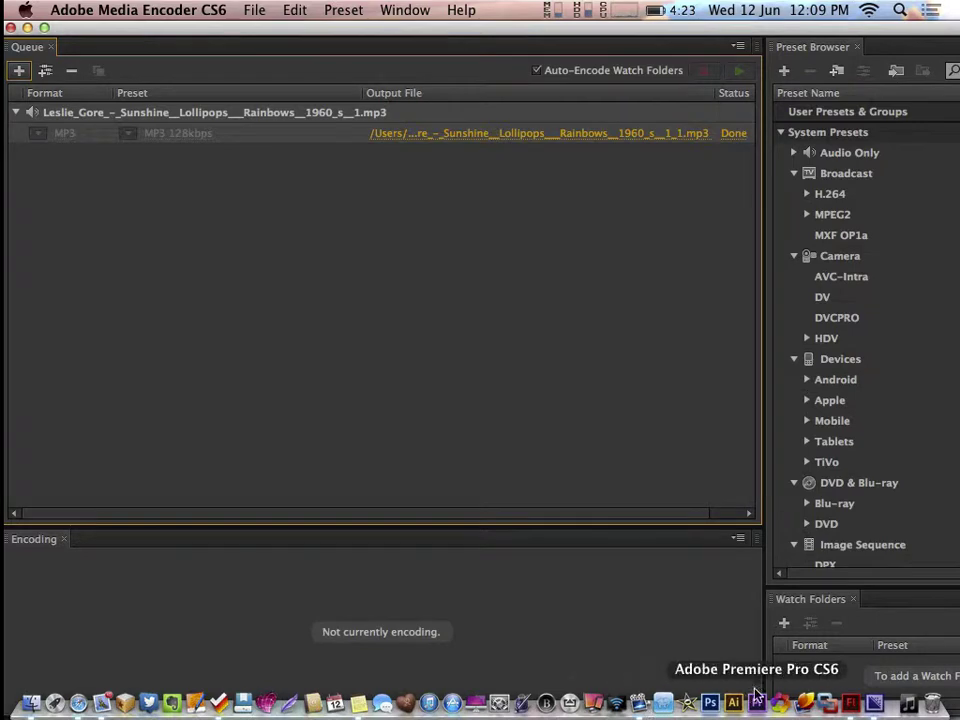
click(850, 703)
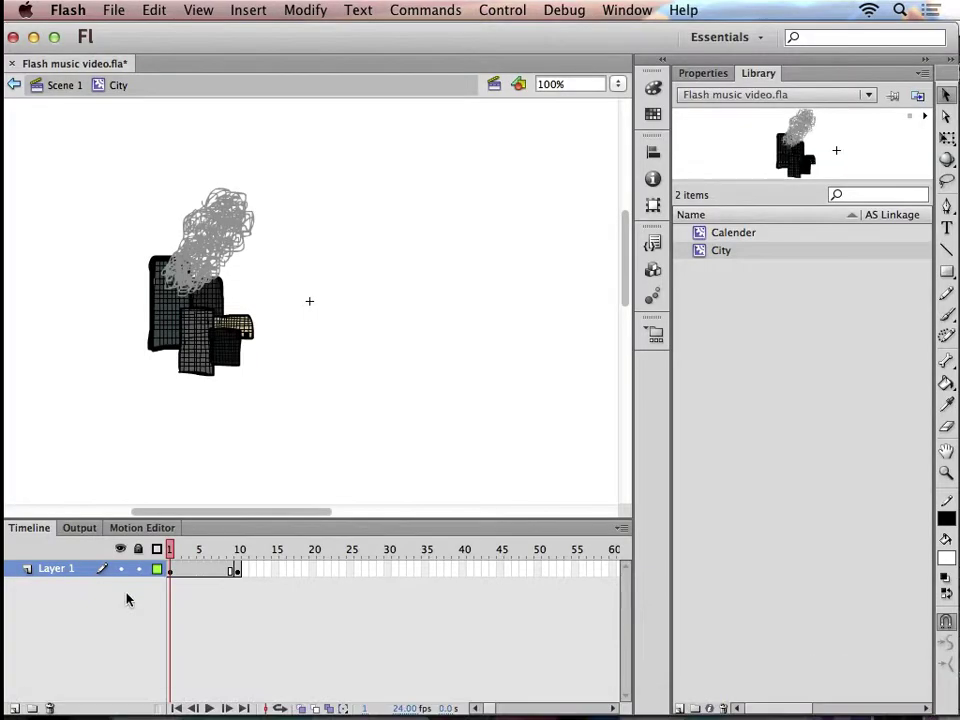
click(27, 703)
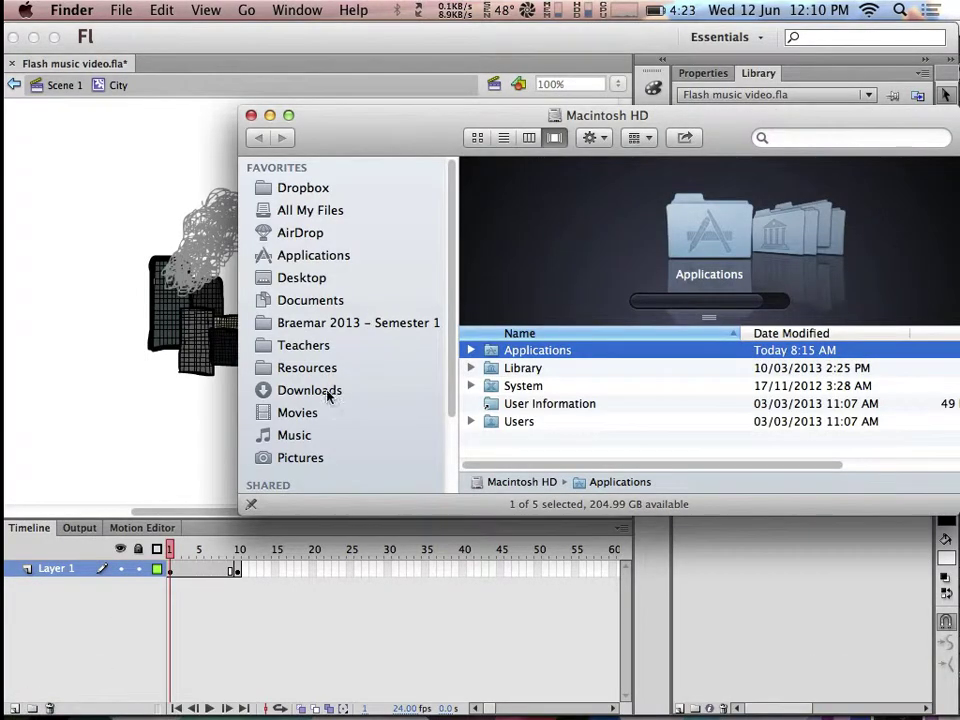
click(334, 392)
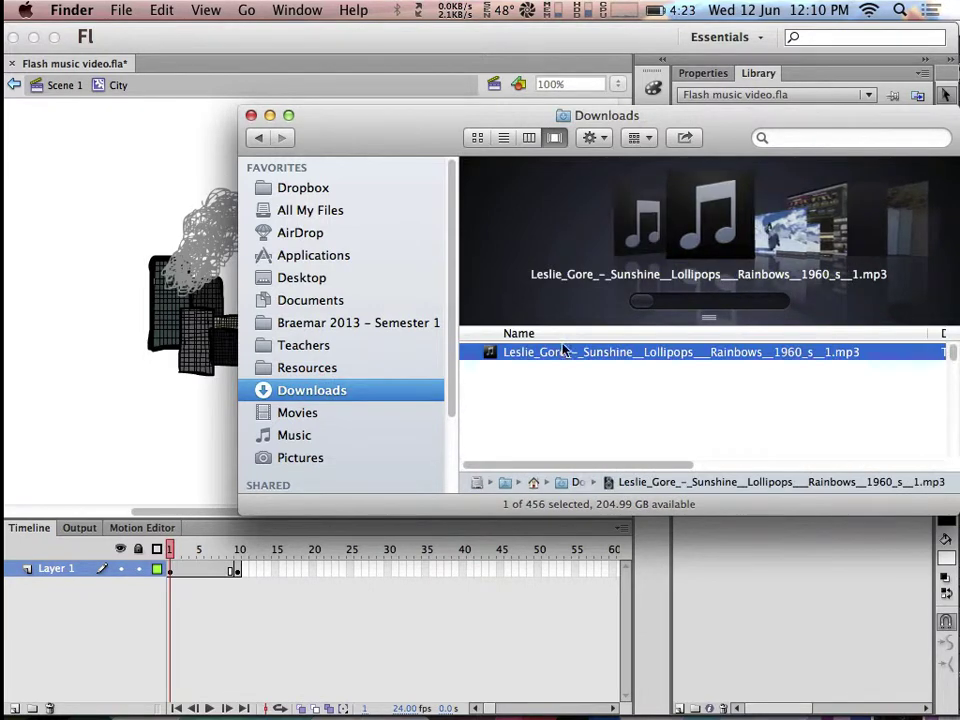
drag(606, 349, 843, 580)
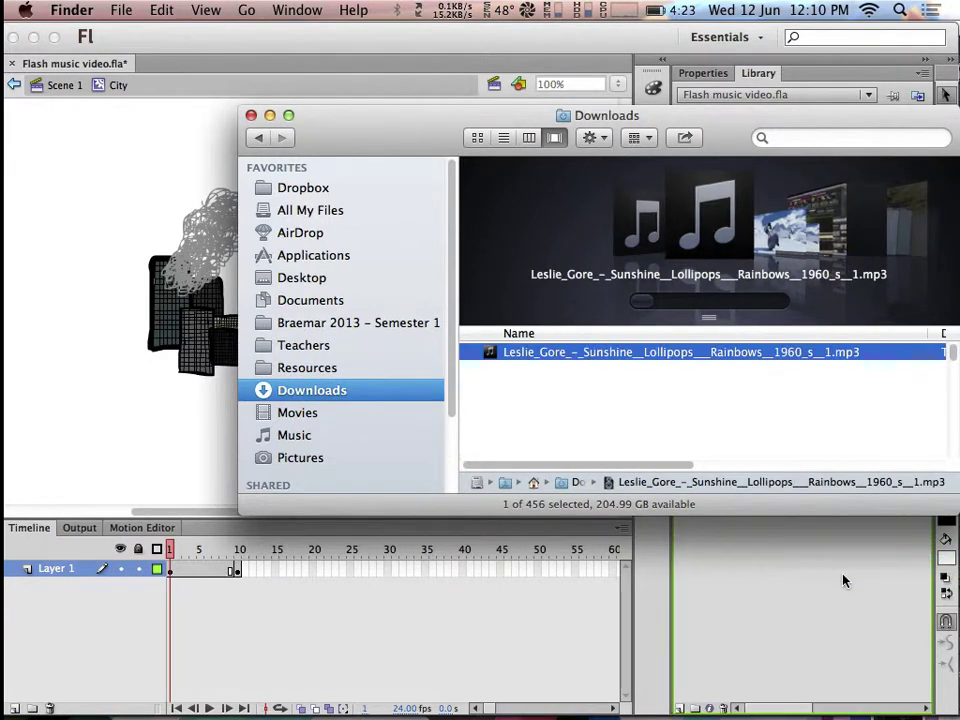
click(251, 115)
click(734, 268)
click(734, 268)
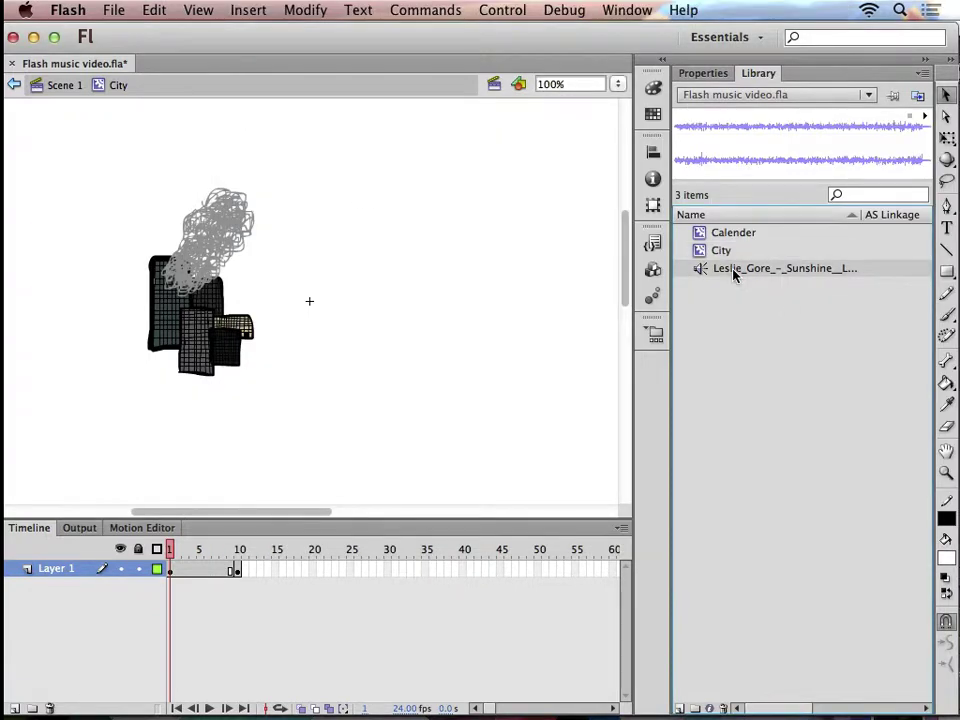
Leave the City symbol and return to Scene 1 with the stage shown at 50%
key(super+a)
key(Delete)
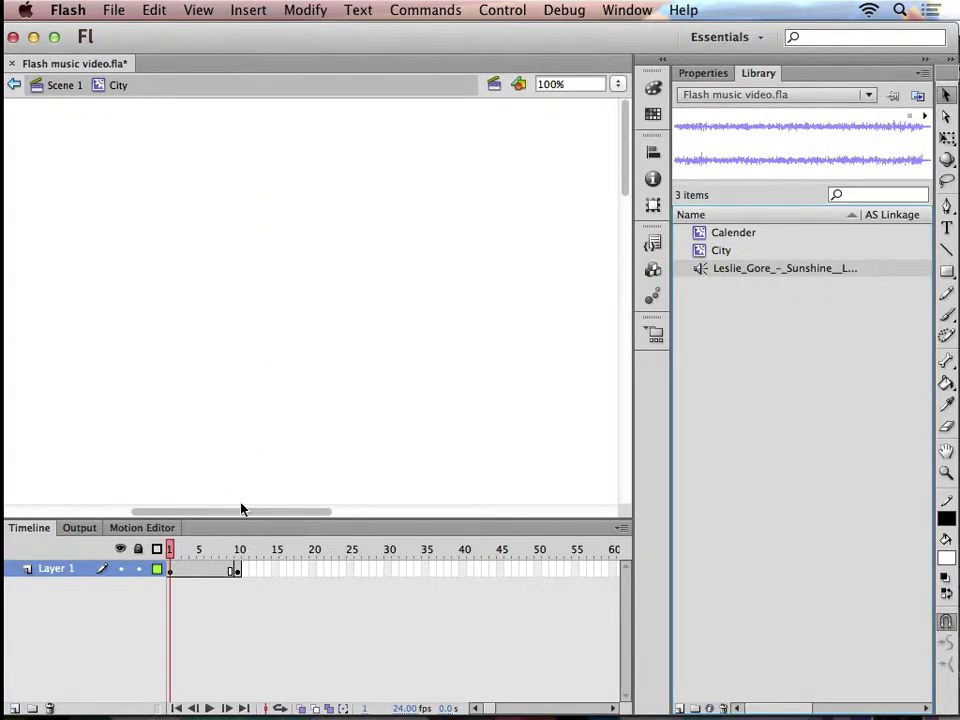
click(57, 88)
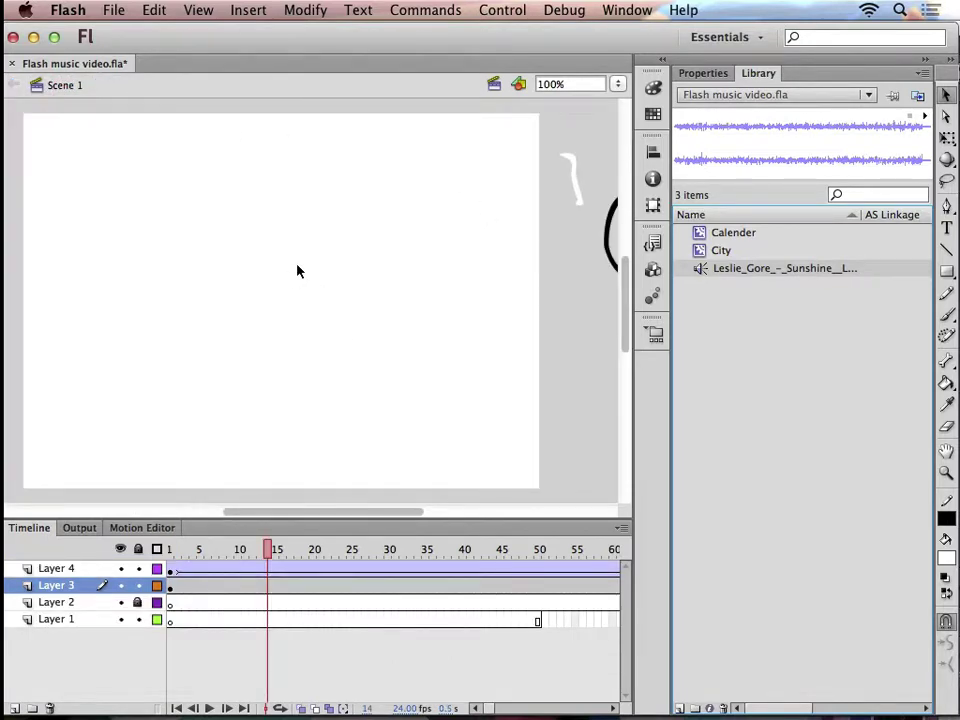
key(super+minus)
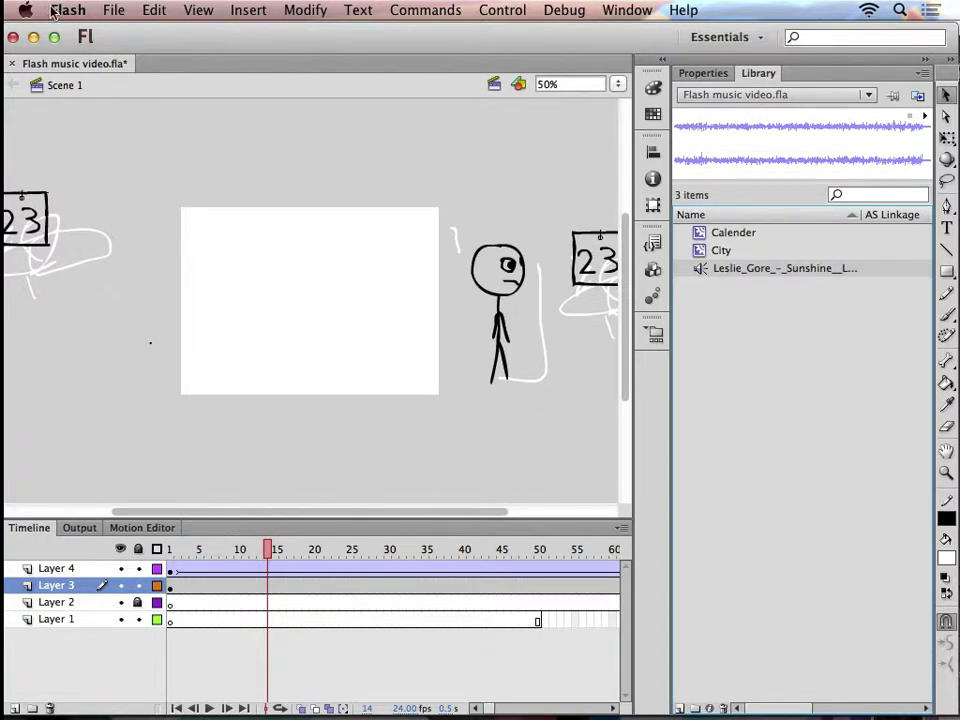
Try to delete the calendar drawing lying outside the stage in Scene 1
click(110, 10)
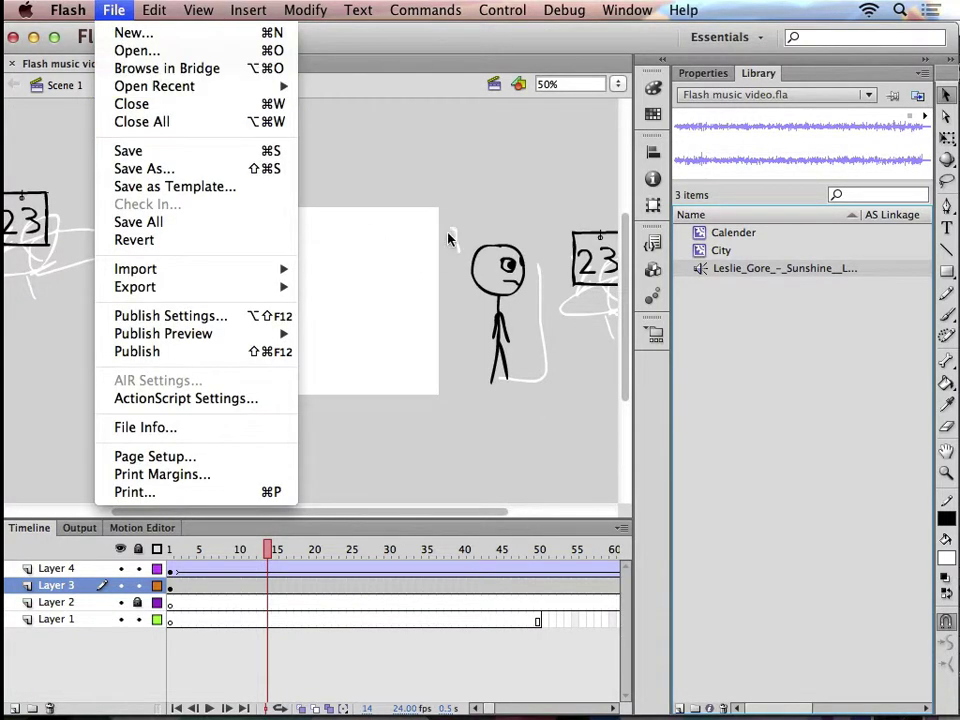
click(337, 173)
click(43, 222)
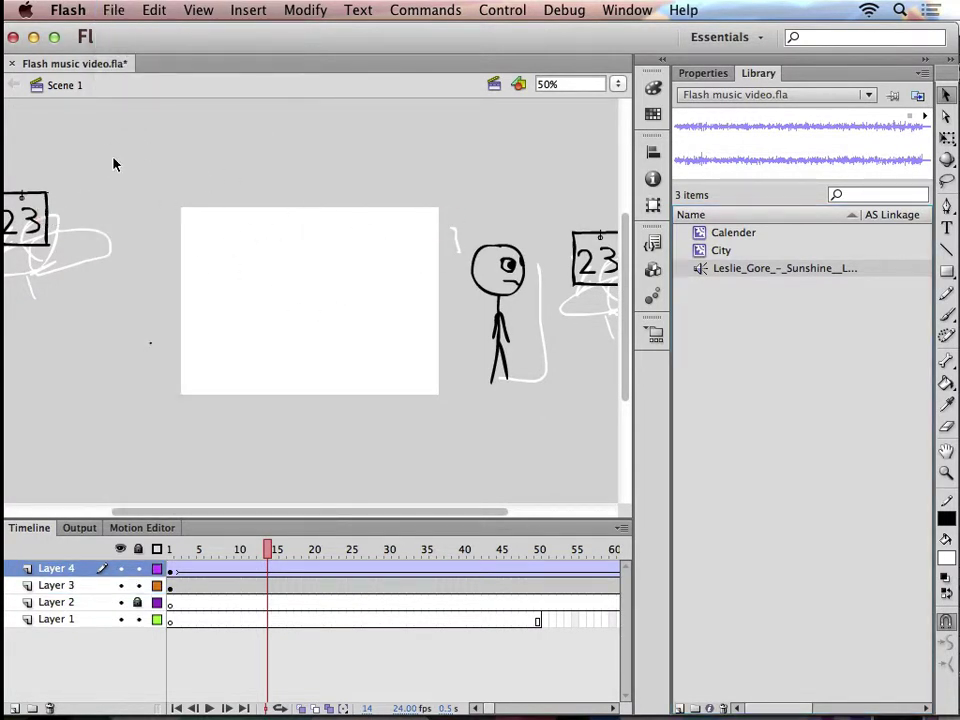
drag(114, 162, 2, 297)
key(BackSpace)
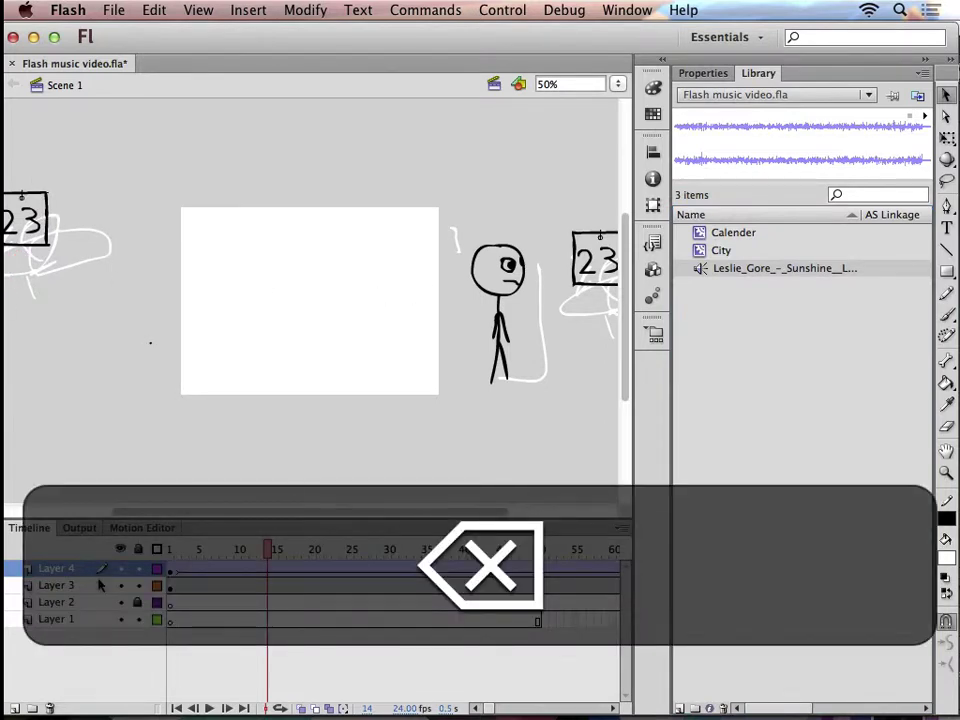
Delete Layer 2, Layer 3 and Layer 4 from Scene 1's timeline
shift+click(86, 602)
right_click(86, 605)
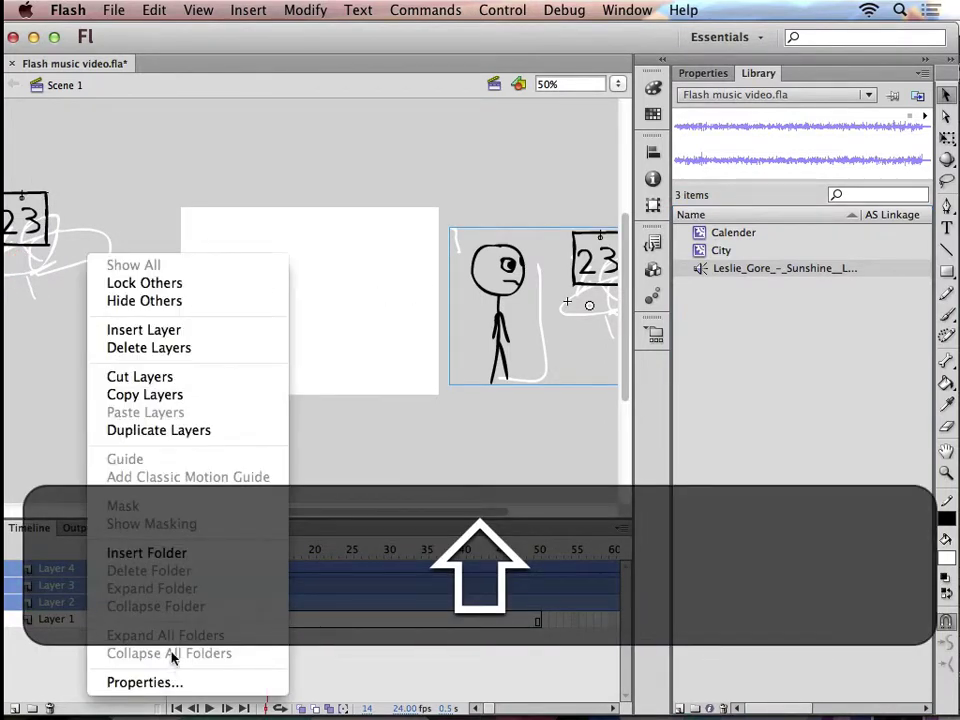
click(170, 348)
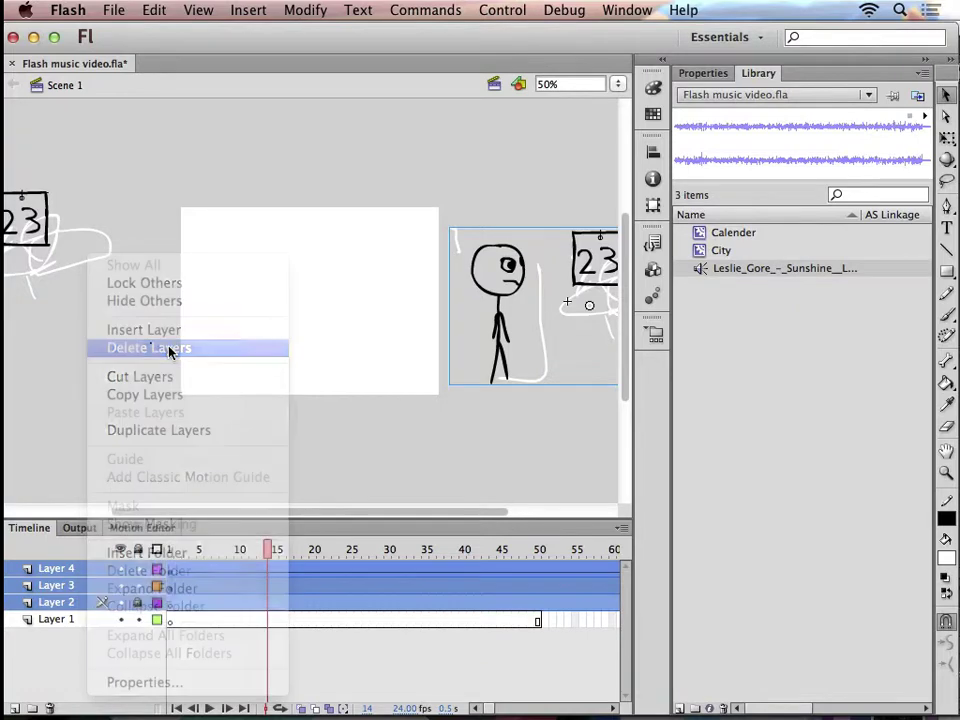
Place the imported song from the library on Layer 1, starting at frame 1
click(256, 549)
drag(256, 549, 170, 549)
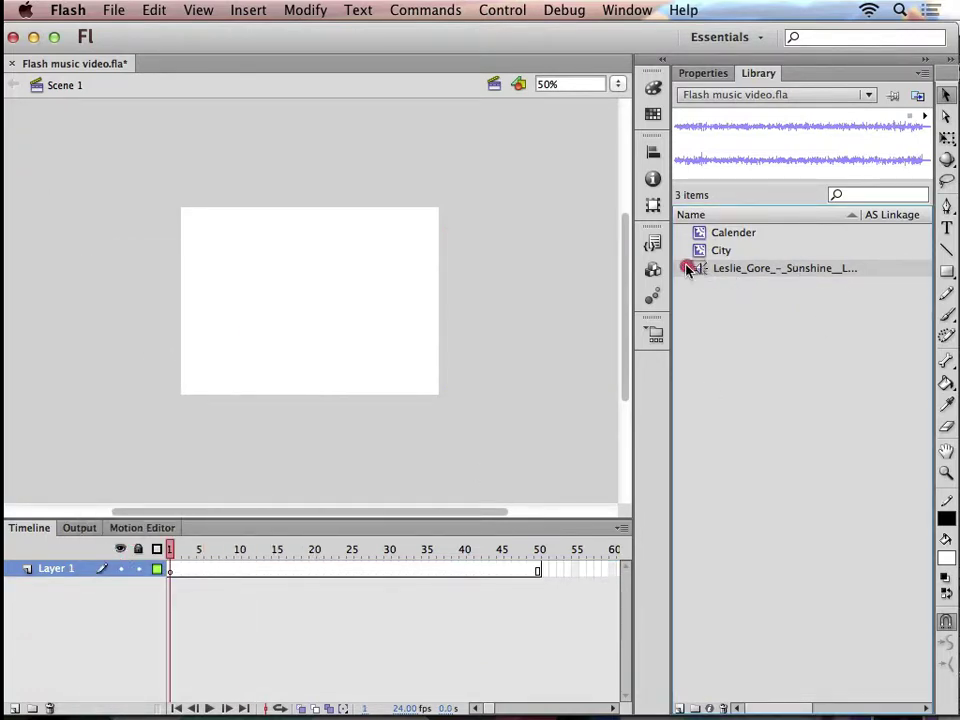
drag(688, 270, 309, 302)
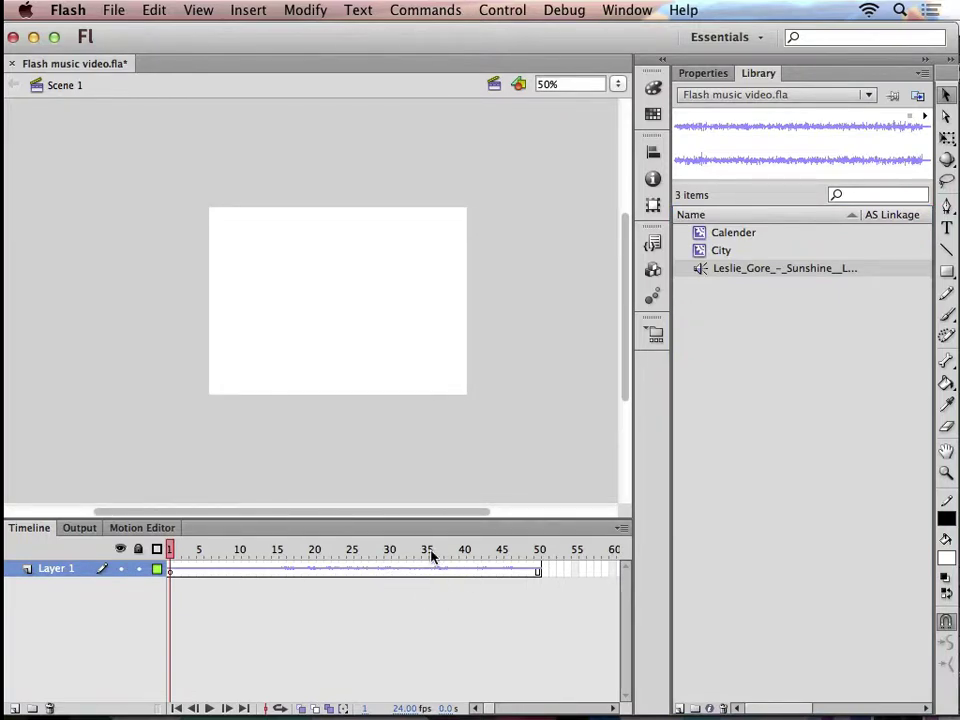
Test the movie with the system volume raised to hear the song, and close the preview
key(super+Return)
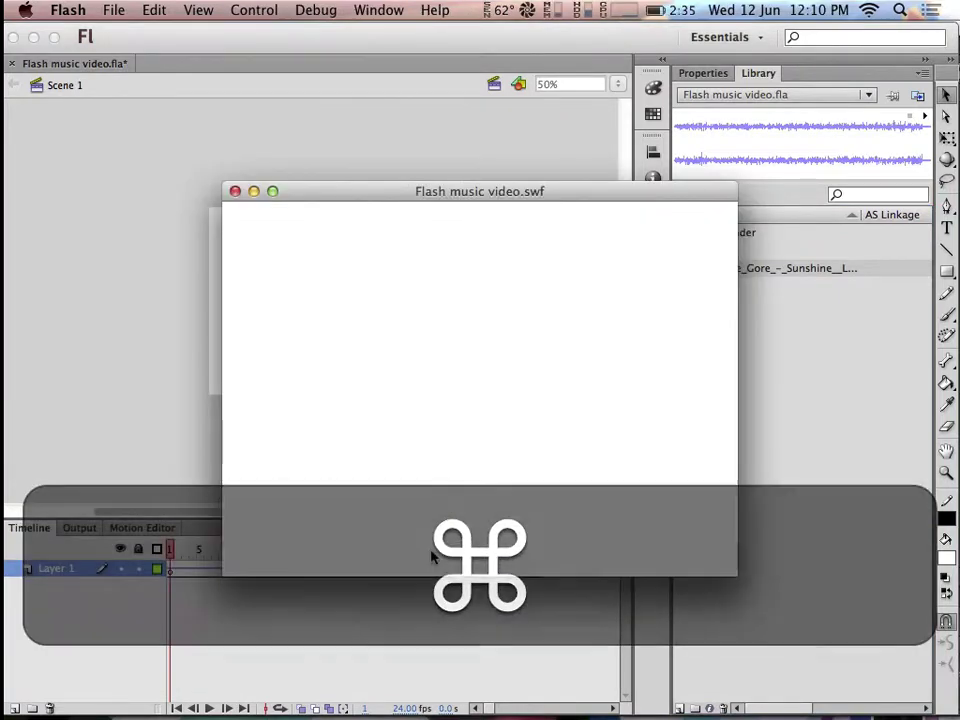
key(XF86AudioRaiseVolume)
key(XF86AudioRaiseVolume)
key(XF86AudioRaiseVolume)
key(XF86AudioRaiseVolume)
key(XF86AudioRaiseVolume)
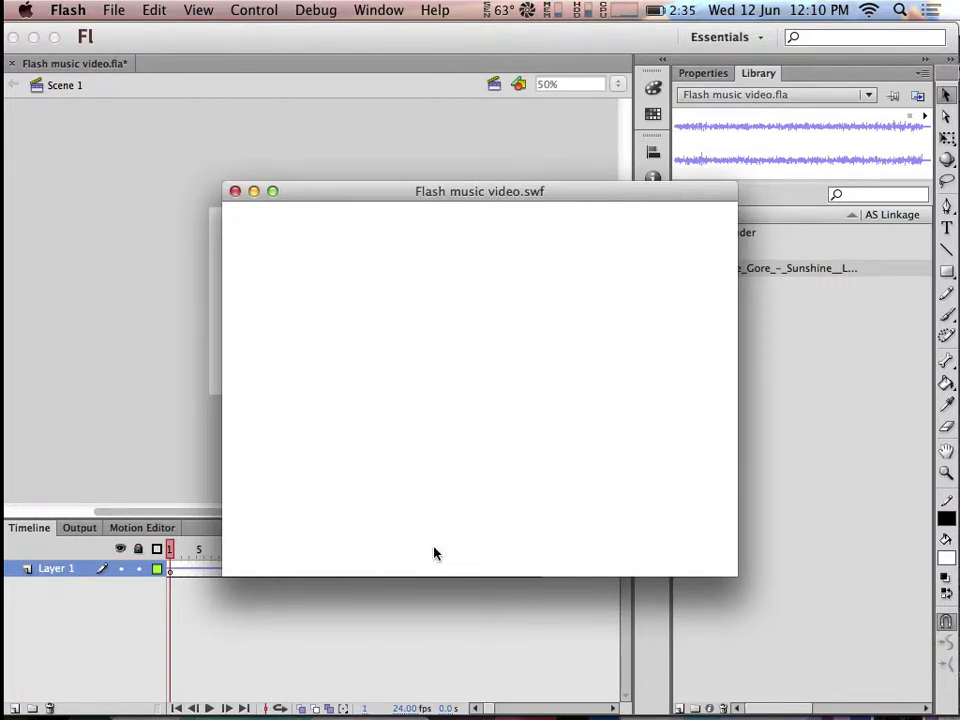
key(XF86AudioRaiseVolume)
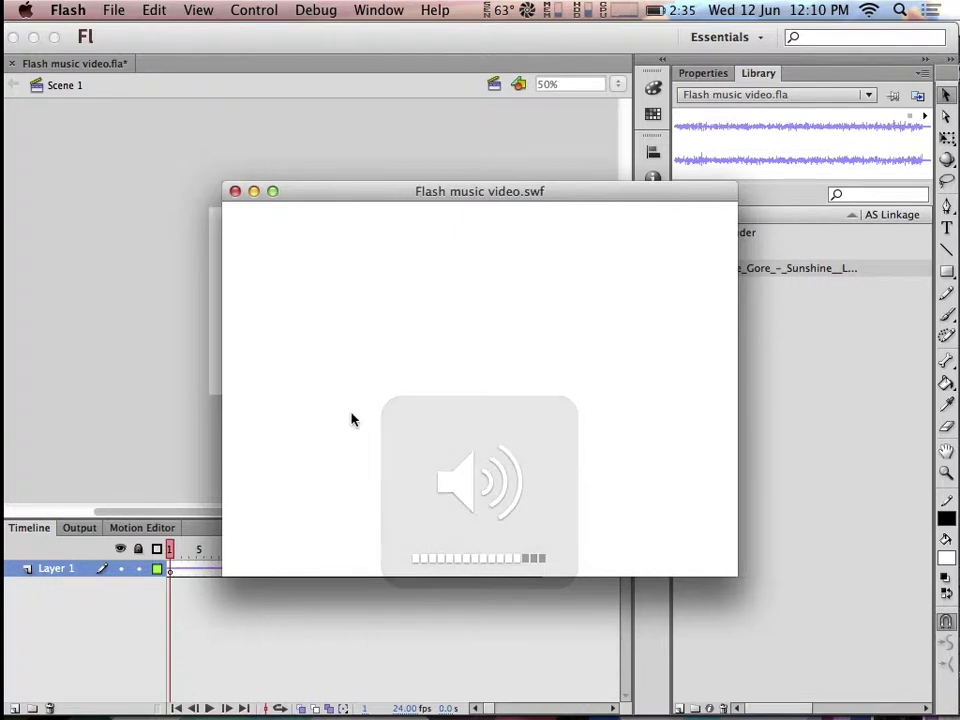
click(235, 191)
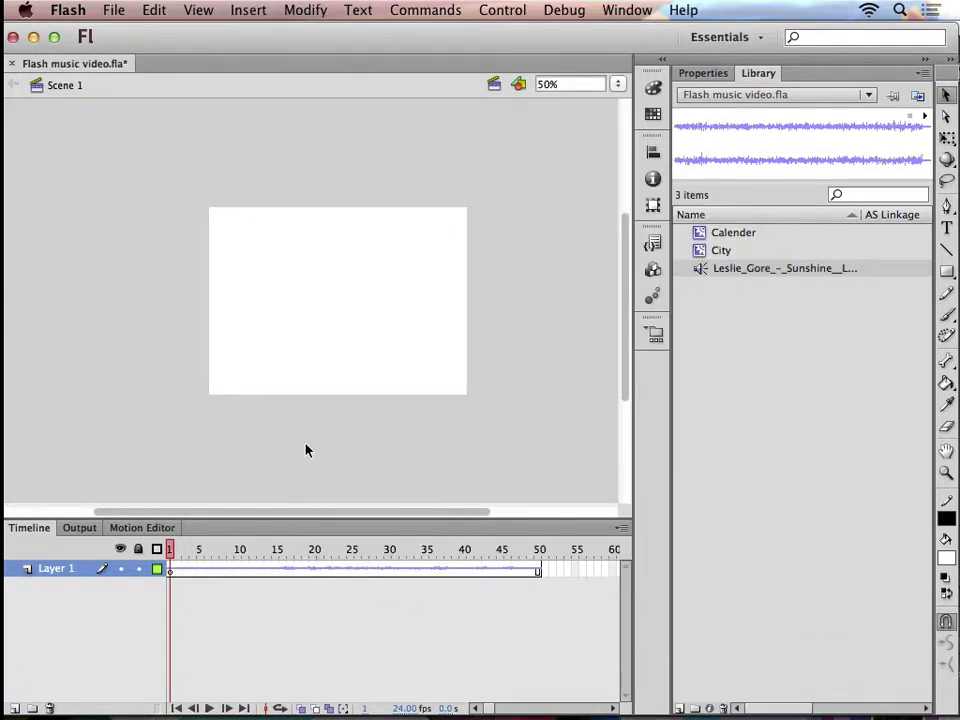
Scrub through the song on Layer 1 up to the last frame, 50
scroll(448, 566, right, 5)
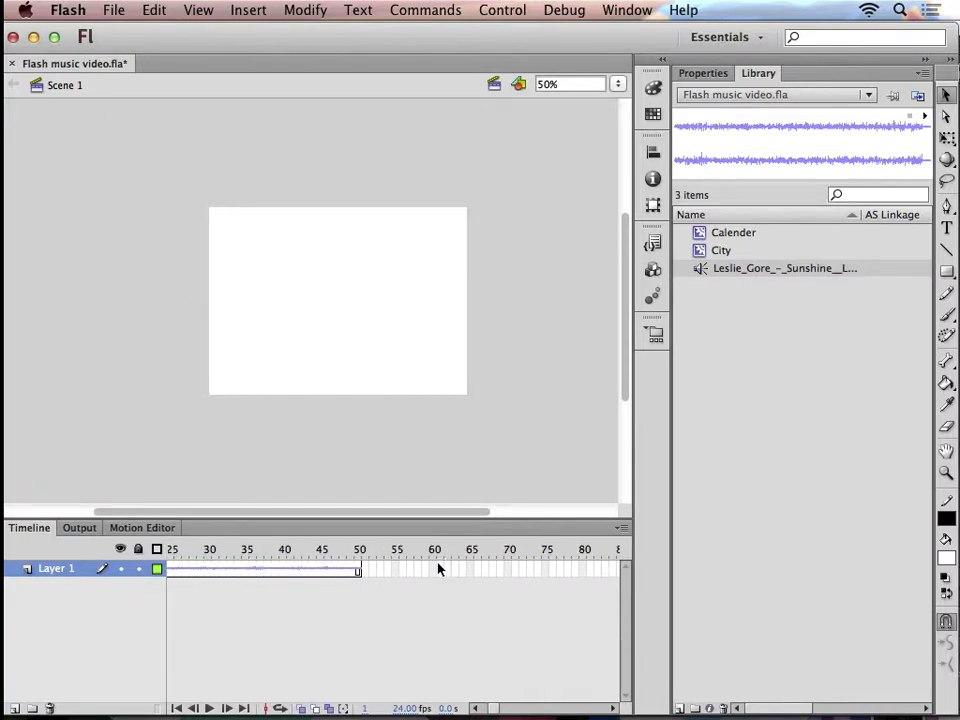
scroll(420, 572, left, 5)
click(330, 572)
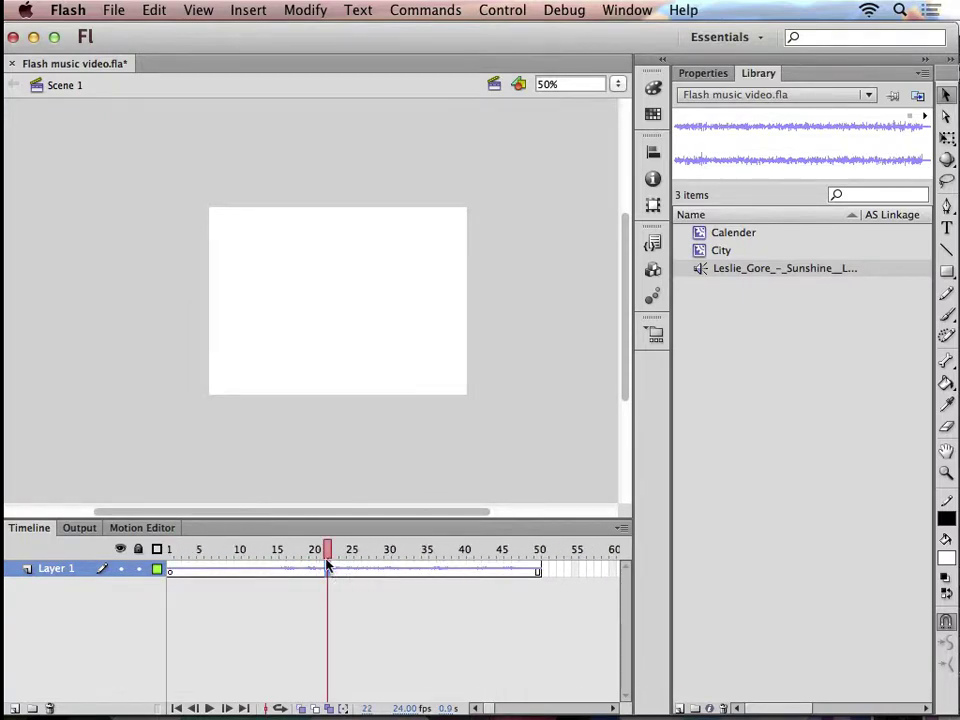
click(478, 550)
drag(506, 557, 538, 550)
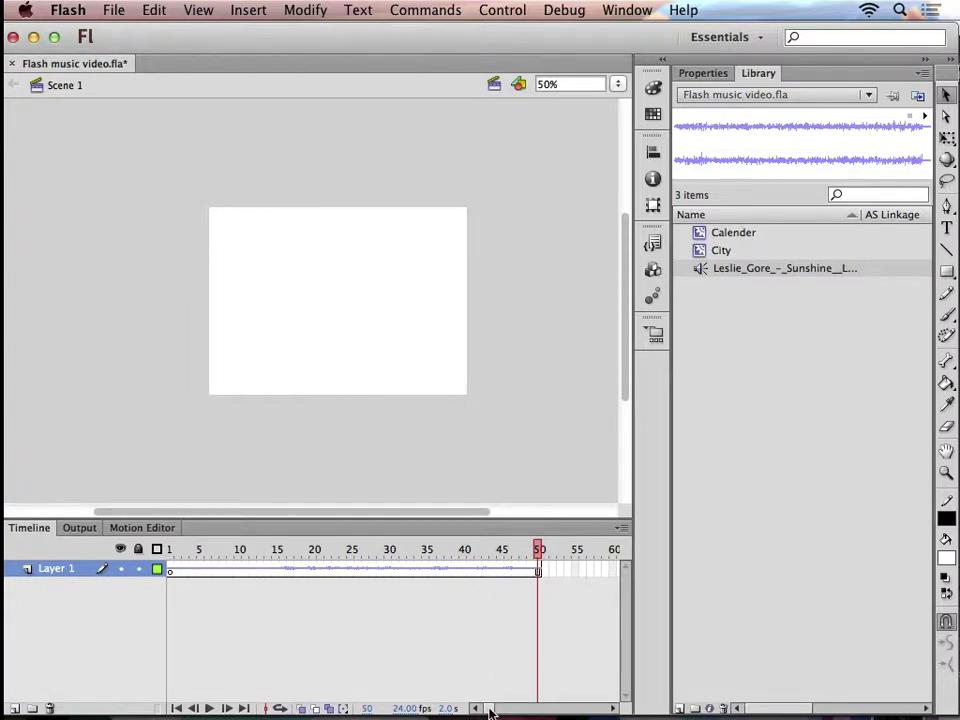
Extend Layer 1 with the song to frame 609 and further to frame 1169
drag(482, 708, 632, 681)
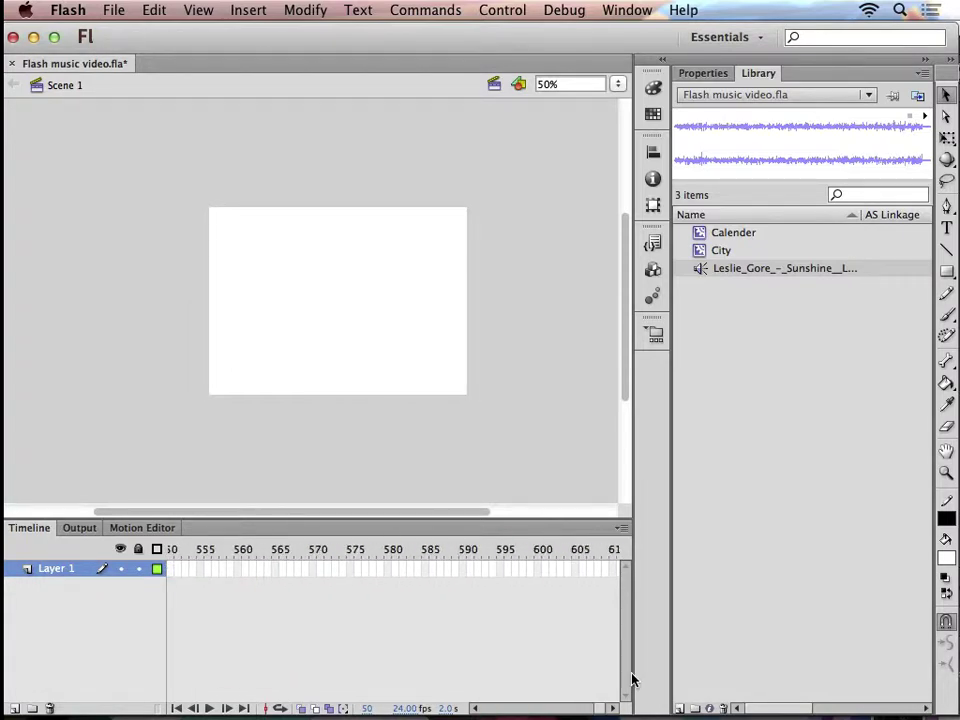
right_click(610, 571)
click(644, 304)
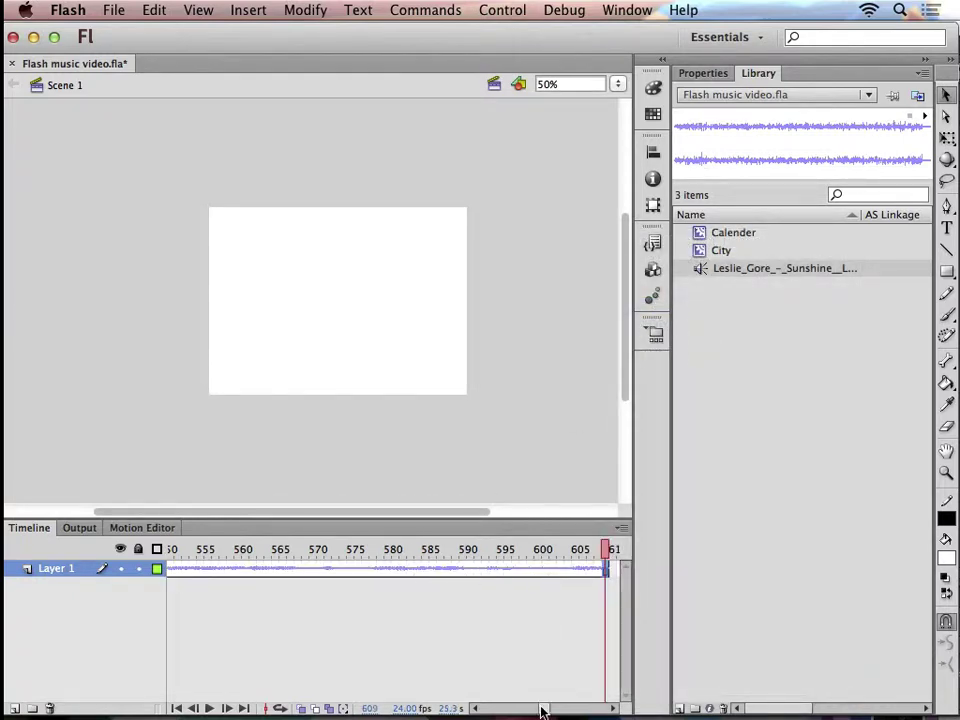
drag(540, 713, 606, 701)
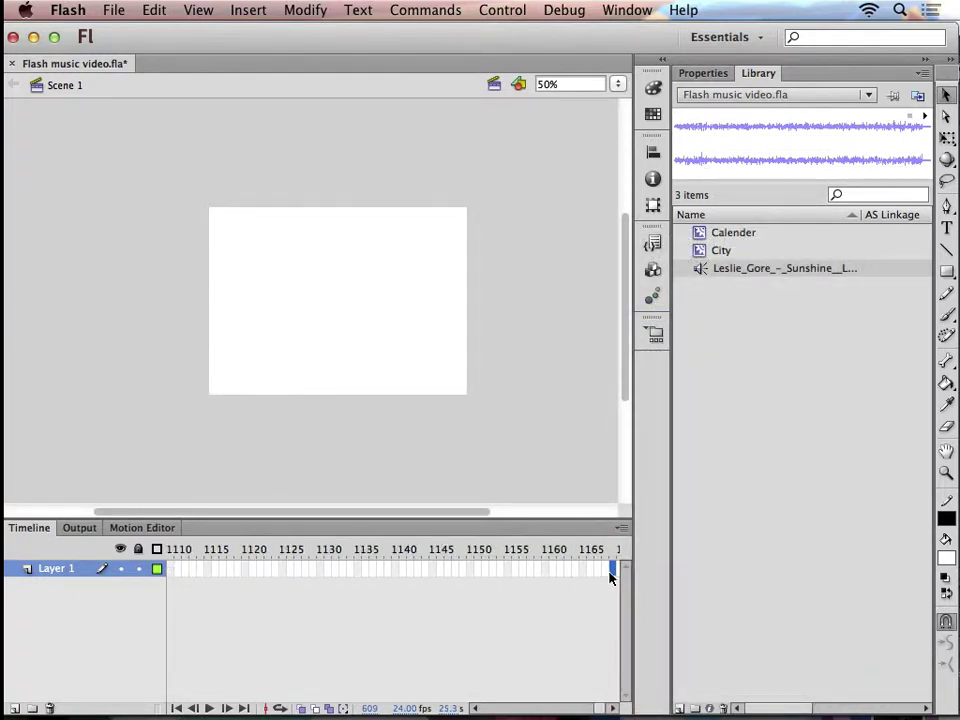
right_click(613, 569)
click(671, 306)
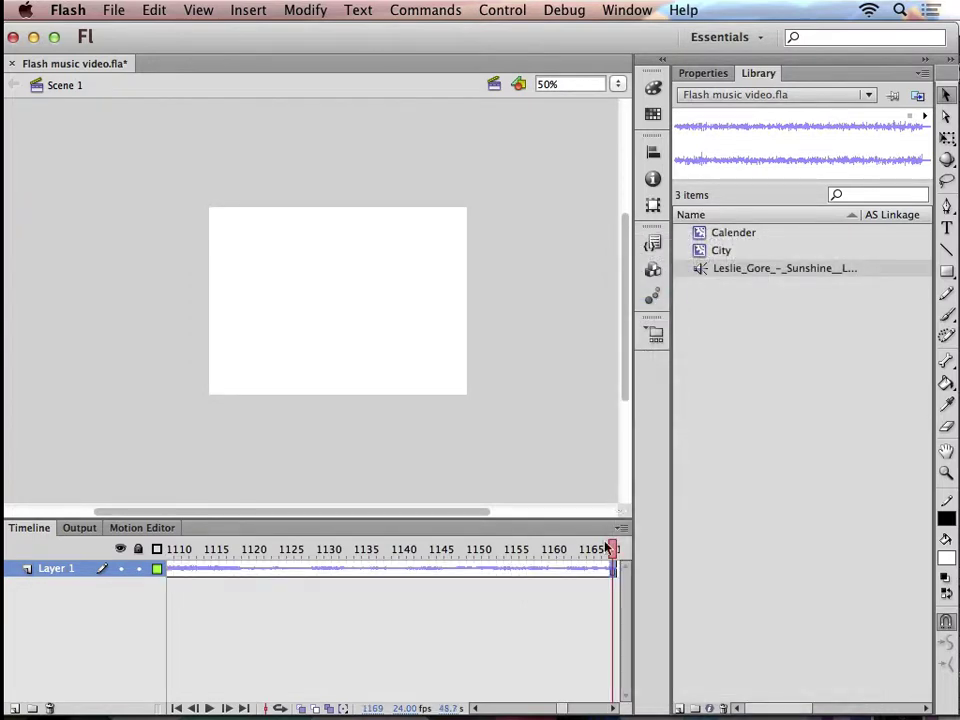
Extend Layer 1 with the song to frame 1728
right_click(569, 703)
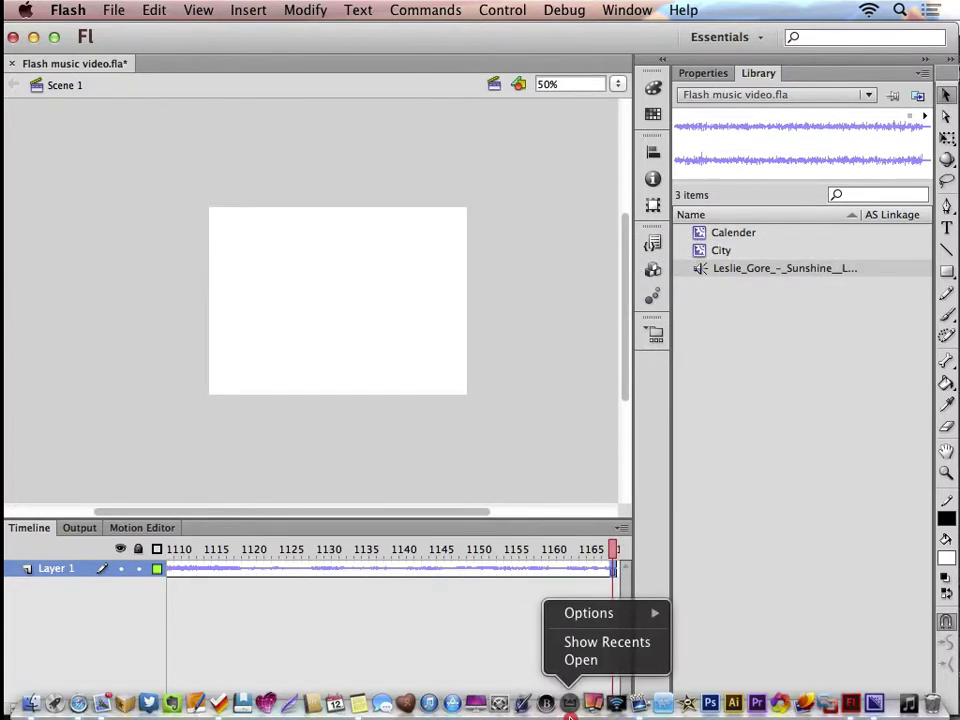
click(480, 602)
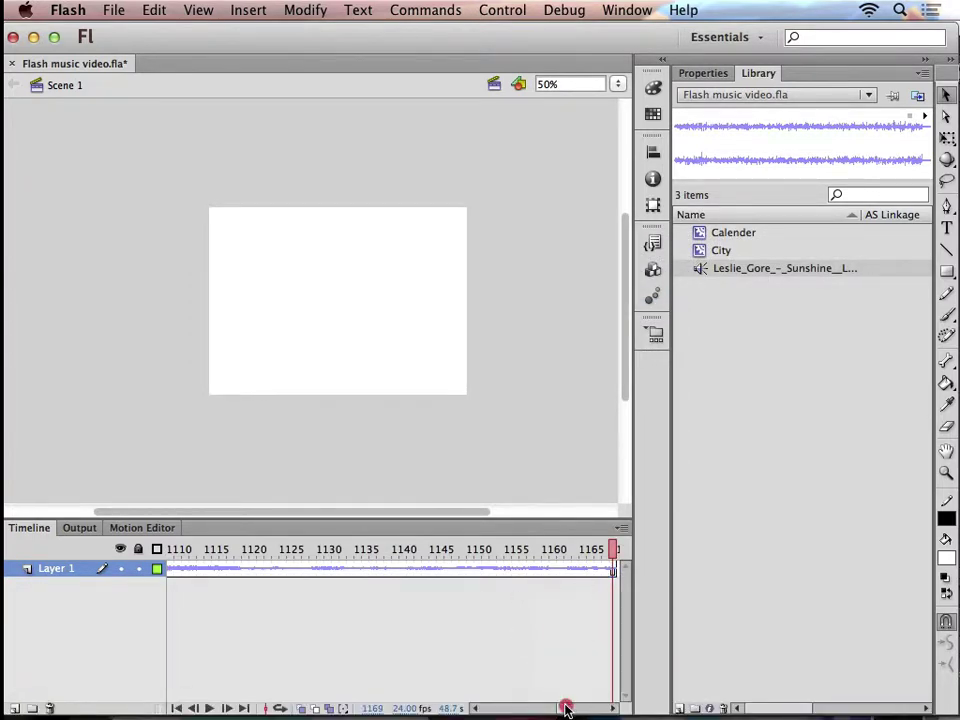
drag(566, 705, 632, 713)
right_click(605, 567)
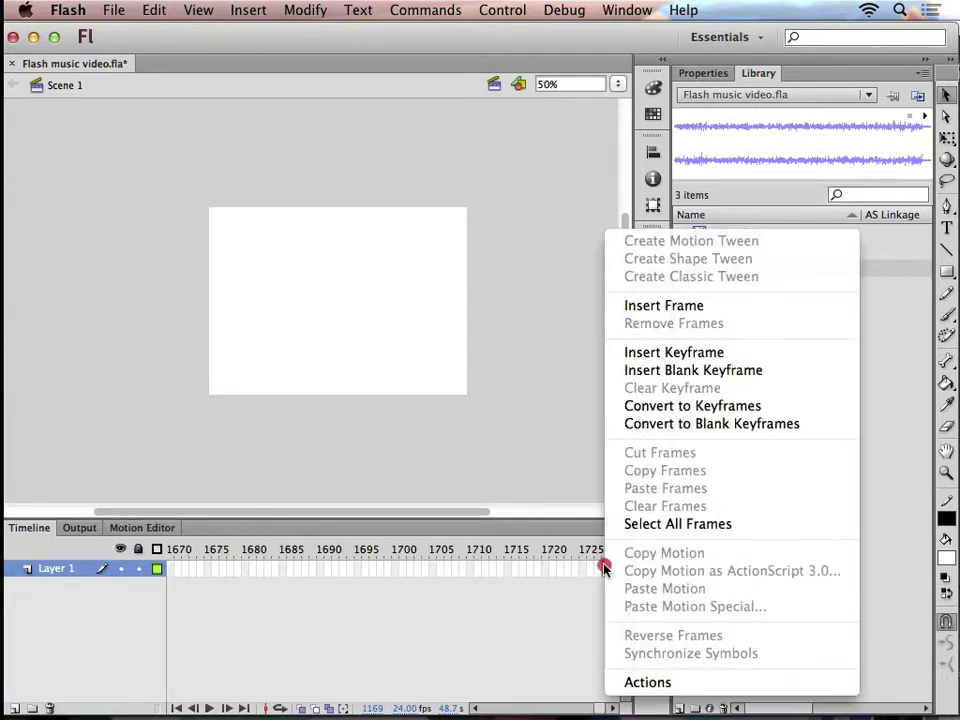
click(680, 307)
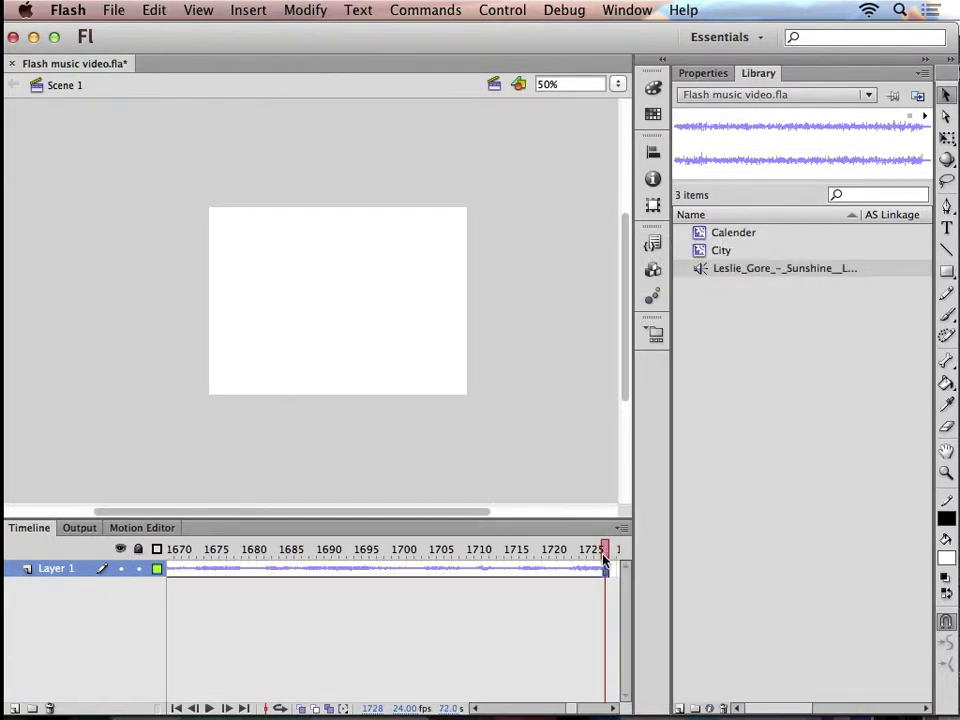
Scrub the playhead back to frame 1610, test the movie and close the preview
drag(614, 549, 24, 528)
key(super+Return)
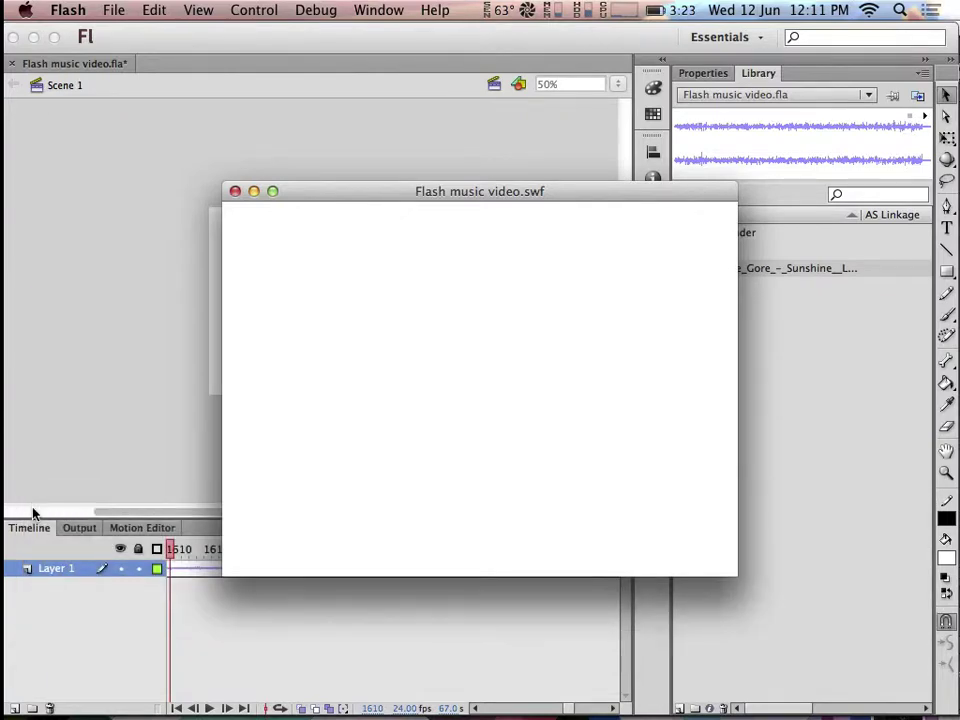
click(233, 191)
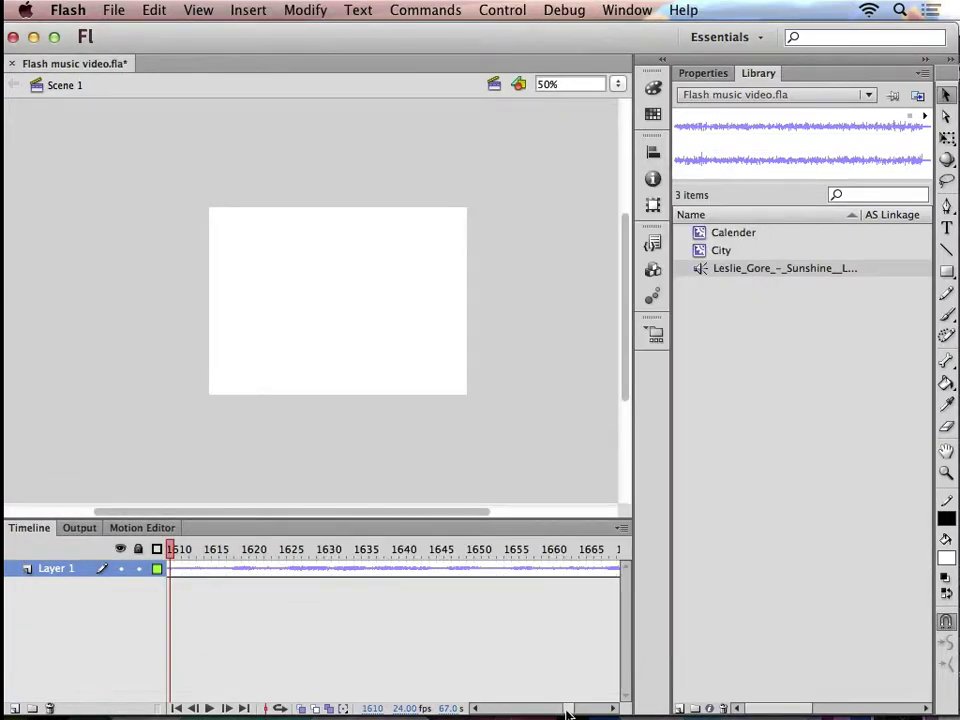
Lock Layer 1 and preview the City and Calender symbols in the library
drag(568, 712, 471, 708)
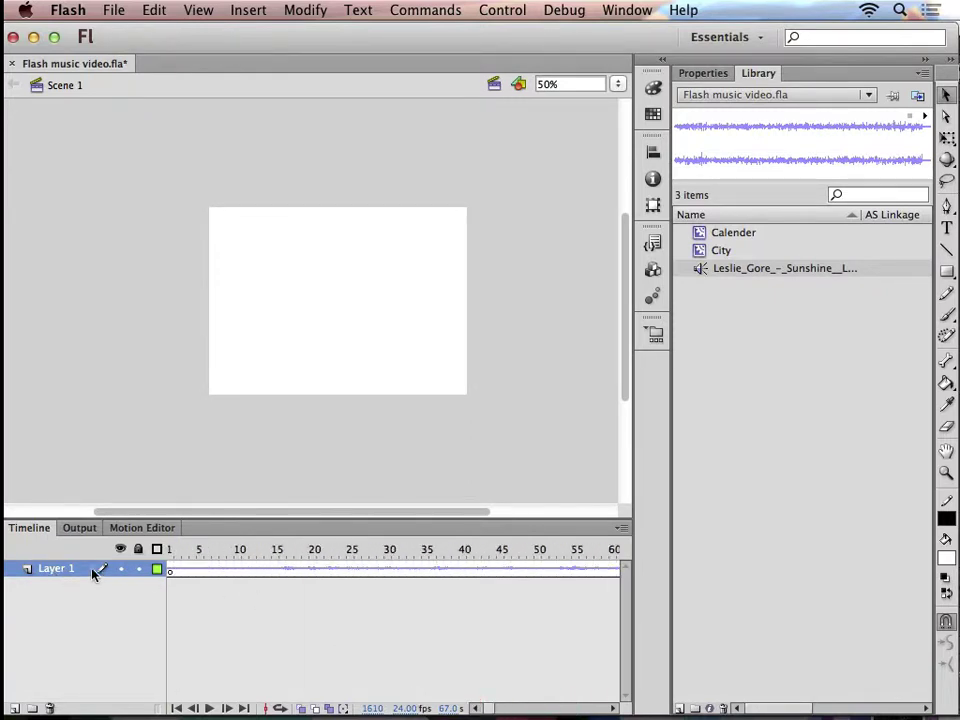
click(139, 569)
click(726, 251)
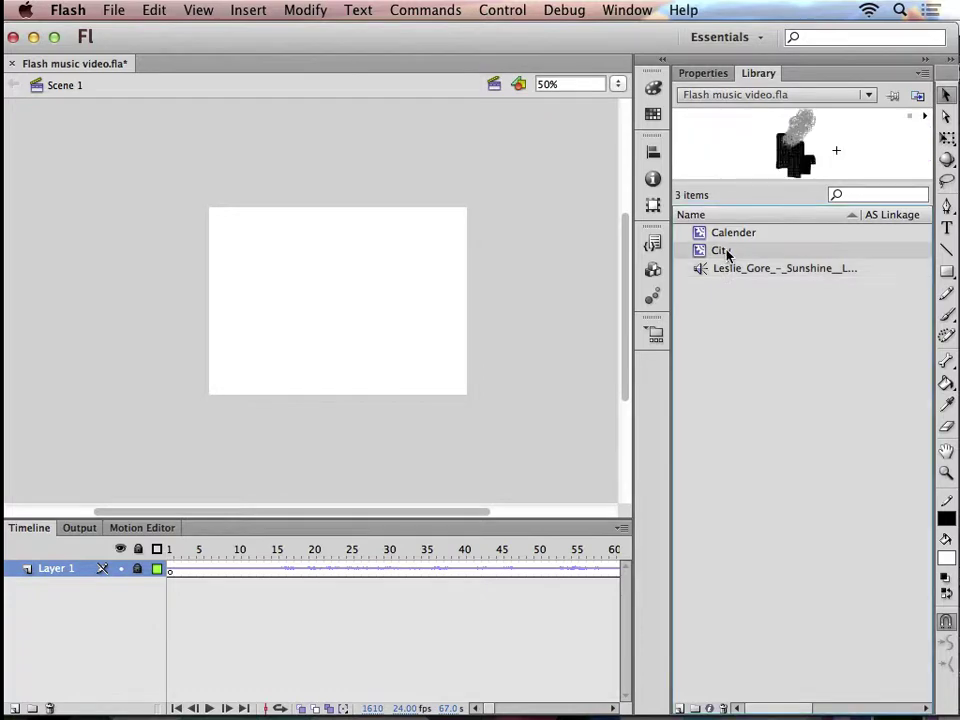
click(731, 236)
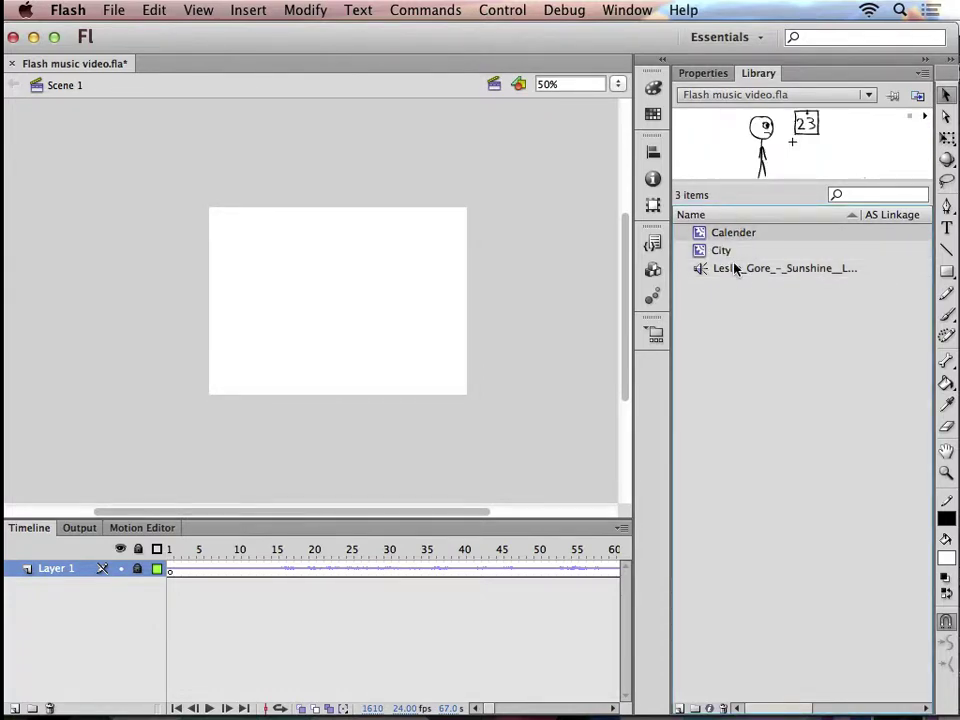
Go through the song at different frames and place the playhead at frame 120, the 5.0-second mark
click(485, 570)
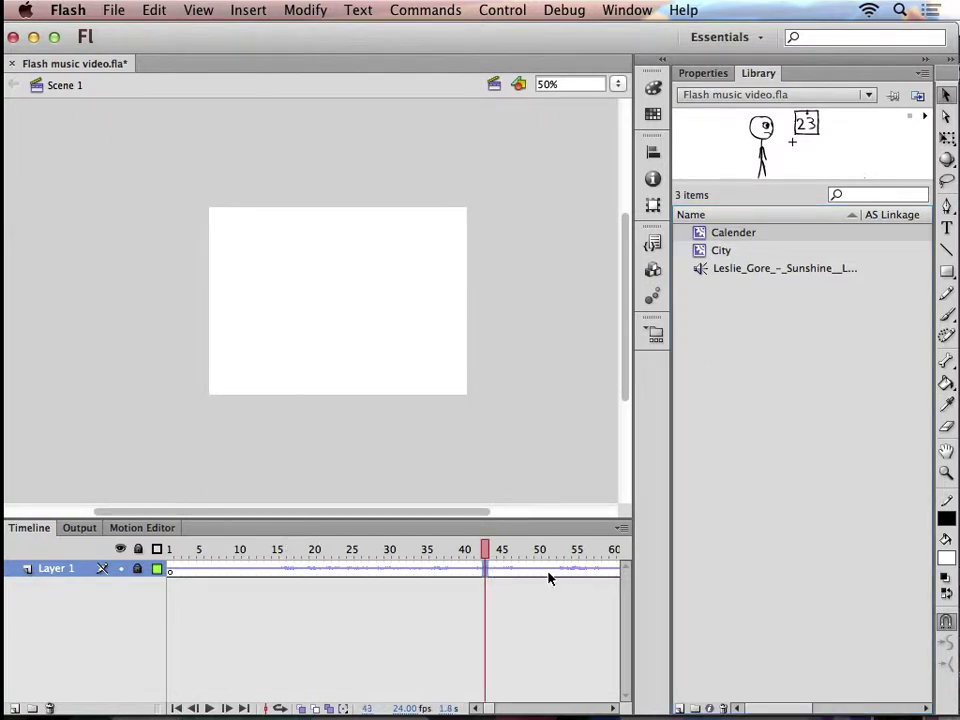
scroll(540, 575, right, 10)
click(520, 569)
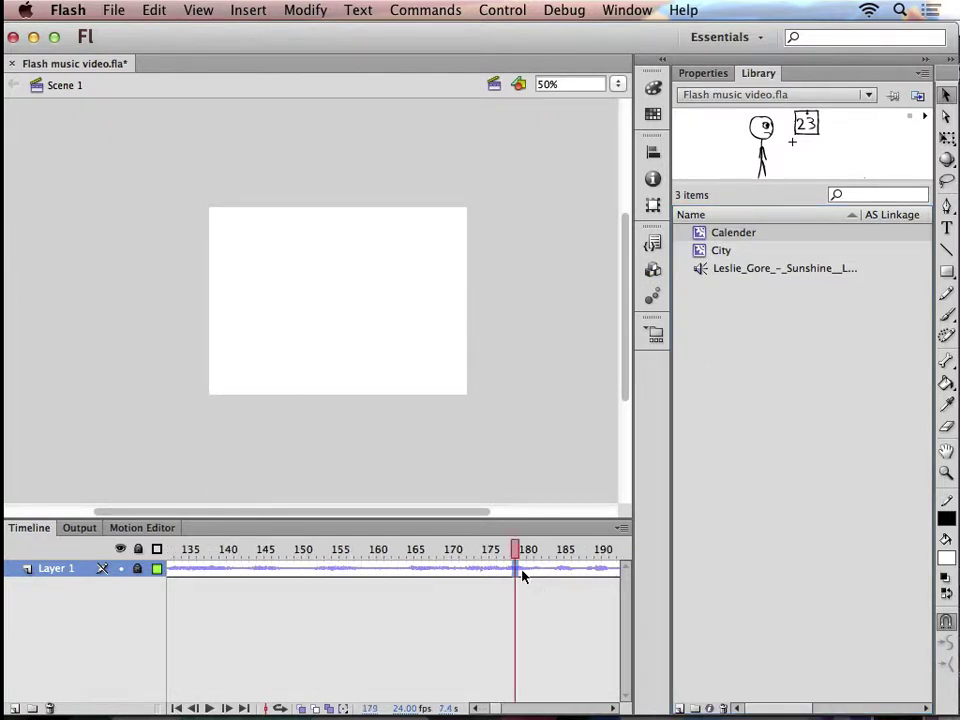
click(379, 568)
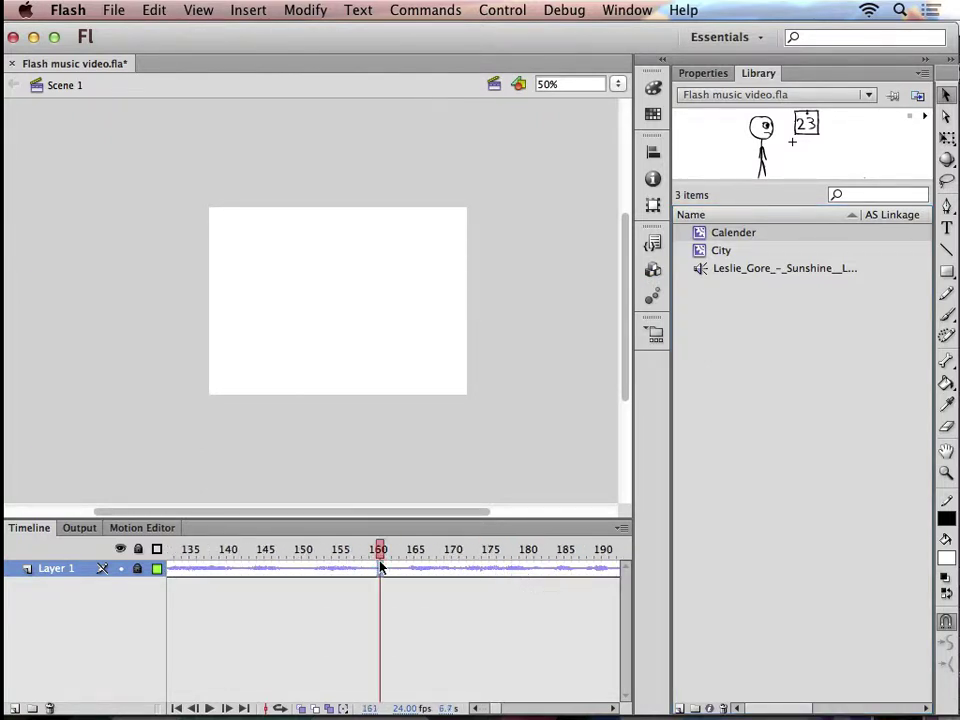
scroll(377, 568, left, 2)
click(374, 568)
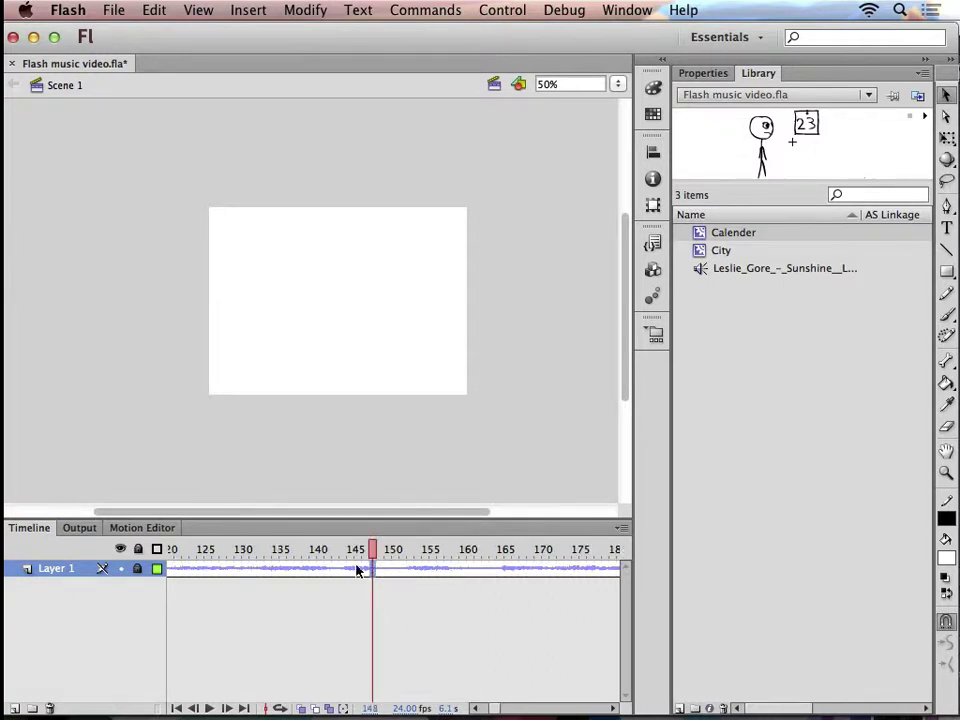
click(284, 569)
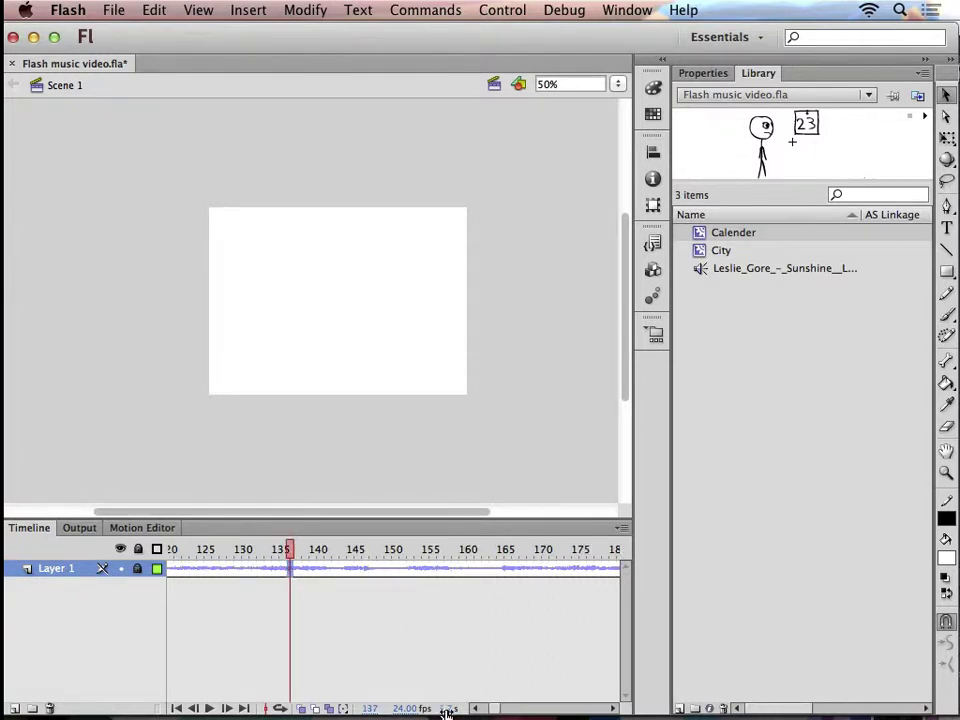
drag(289, 549, 428, 553)
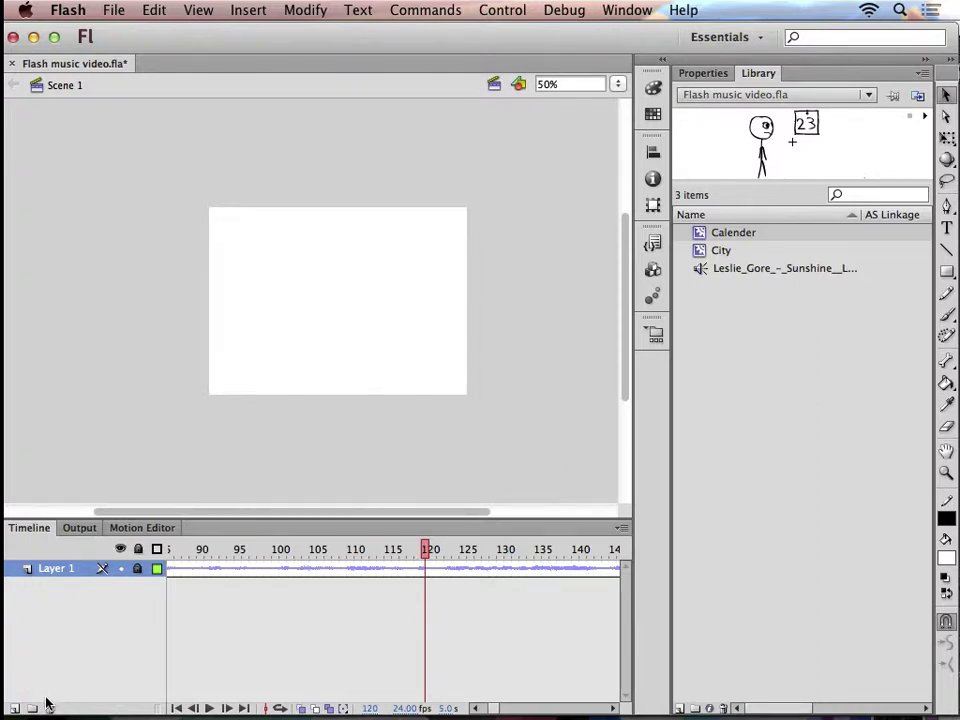
Add a new layer above Layer 1 and set the timeline's frame view to Tiny
click(14, 708)
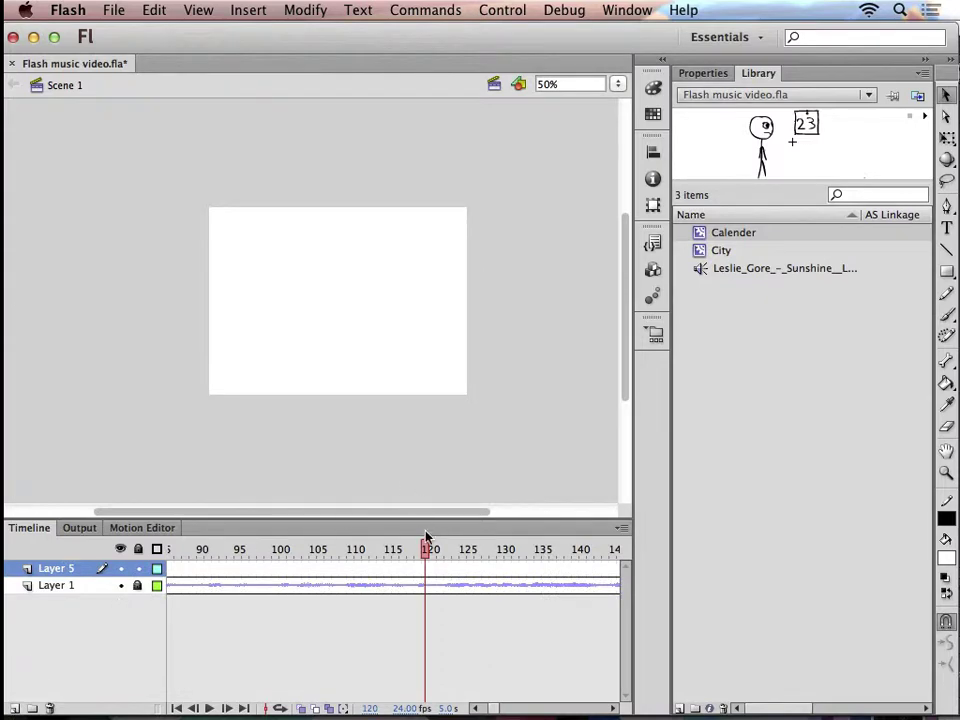
drag(425, 553, 140, 545)
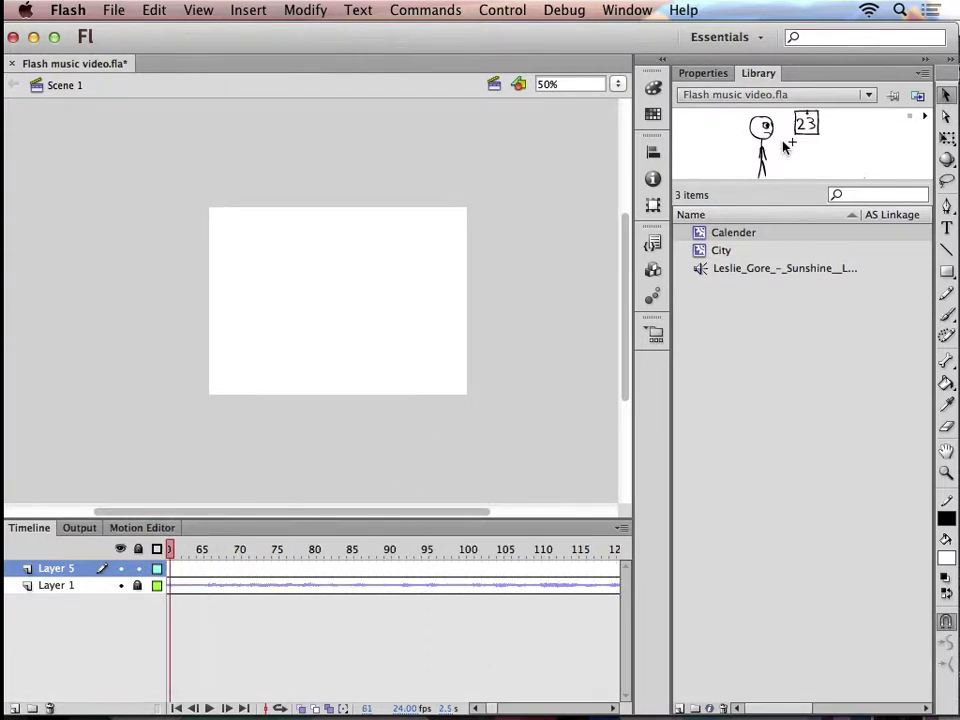
click(621, 530)
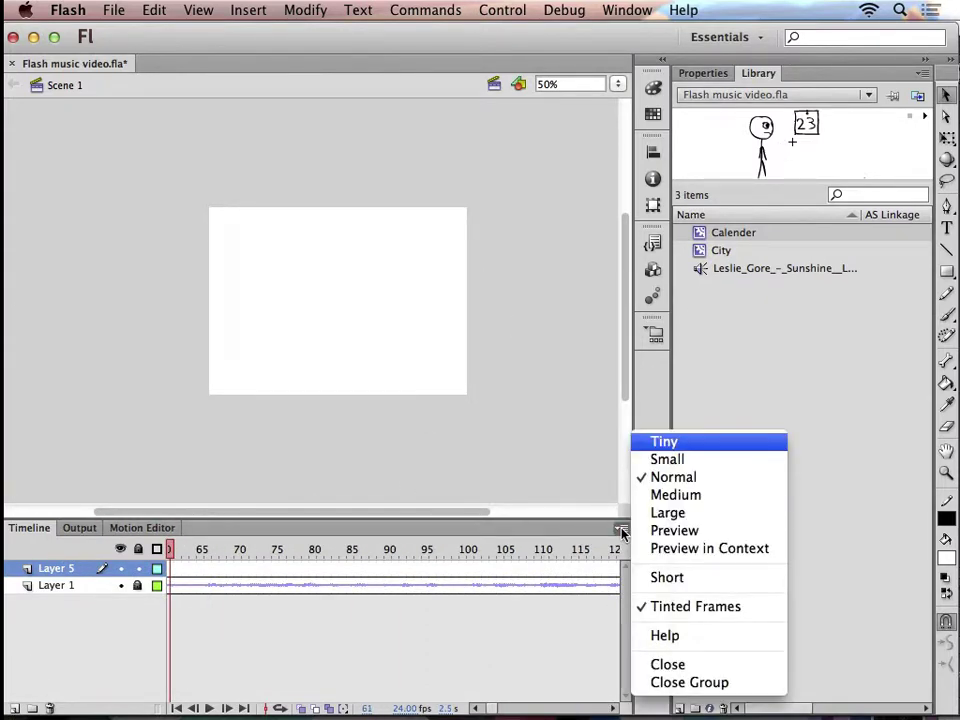
click(606, 535)
click(622, 530)
click(668, 445)
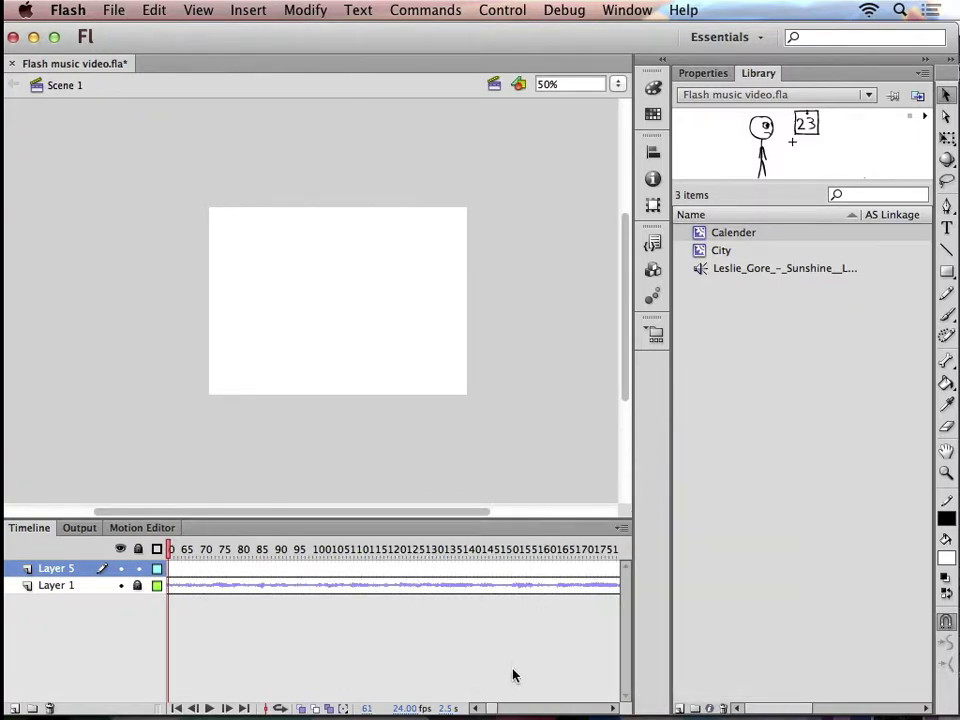
drag(490, 710, 461, 711)
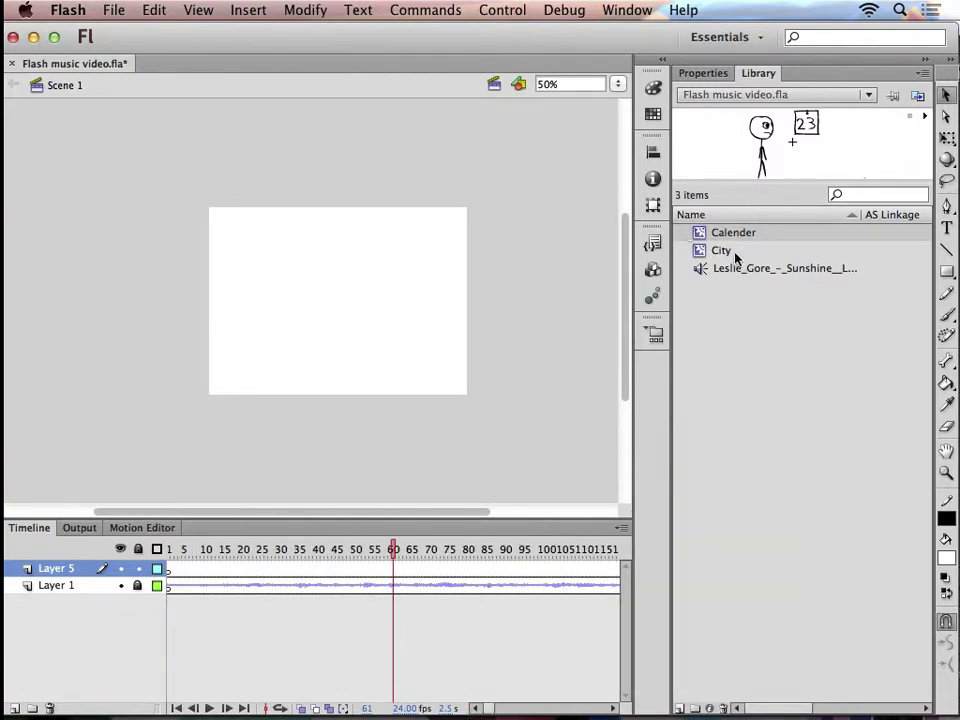
Place the Calender symbol on the stage in Layer 5, then test the movie from frame 1 and close the preview
drag(728, 237, 338, 300)
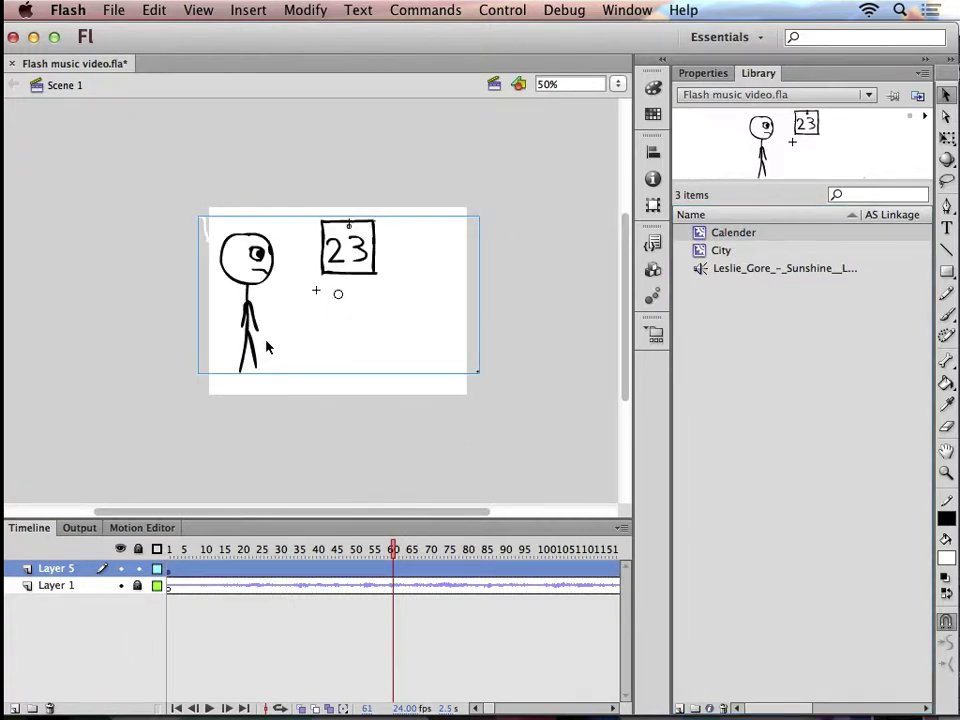
click(386, 565)
drag(392, 549, 140, 551)
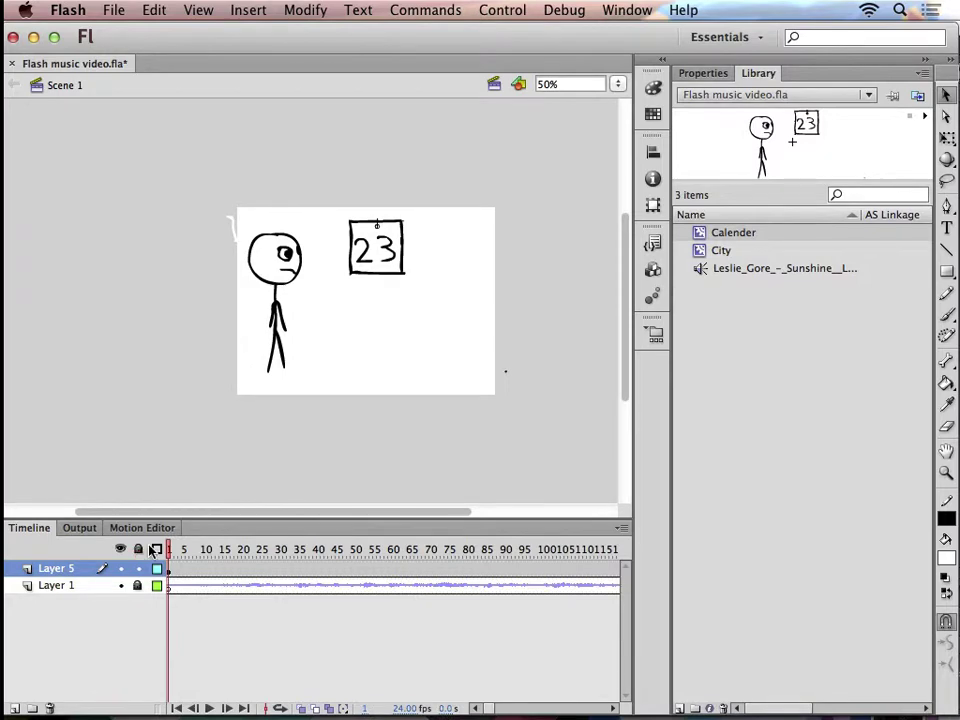
key(super+Return)
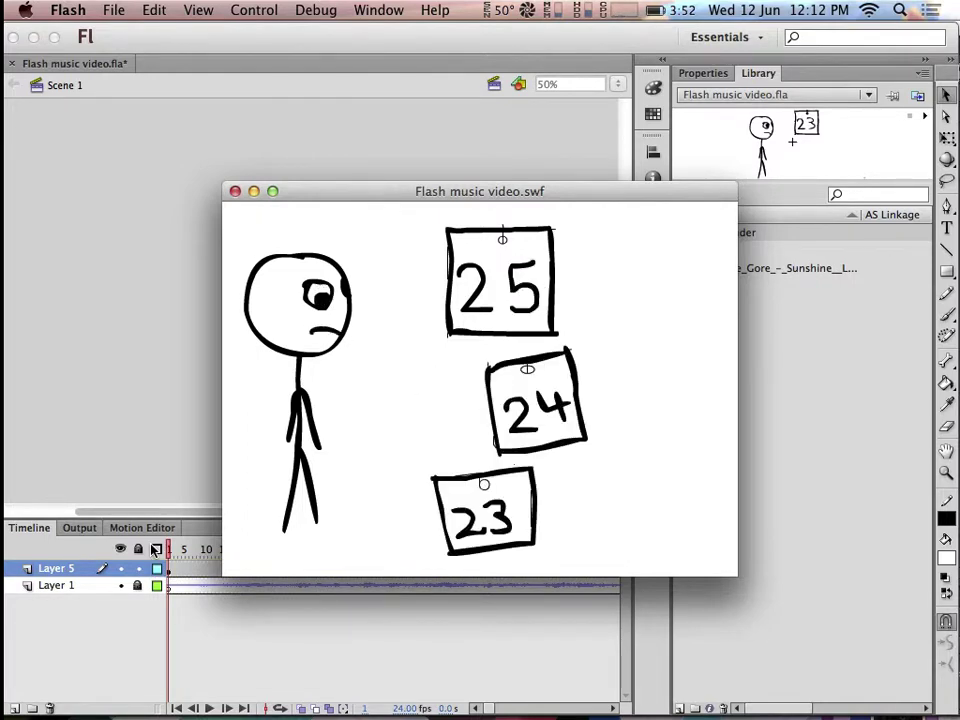
click(235, 192)
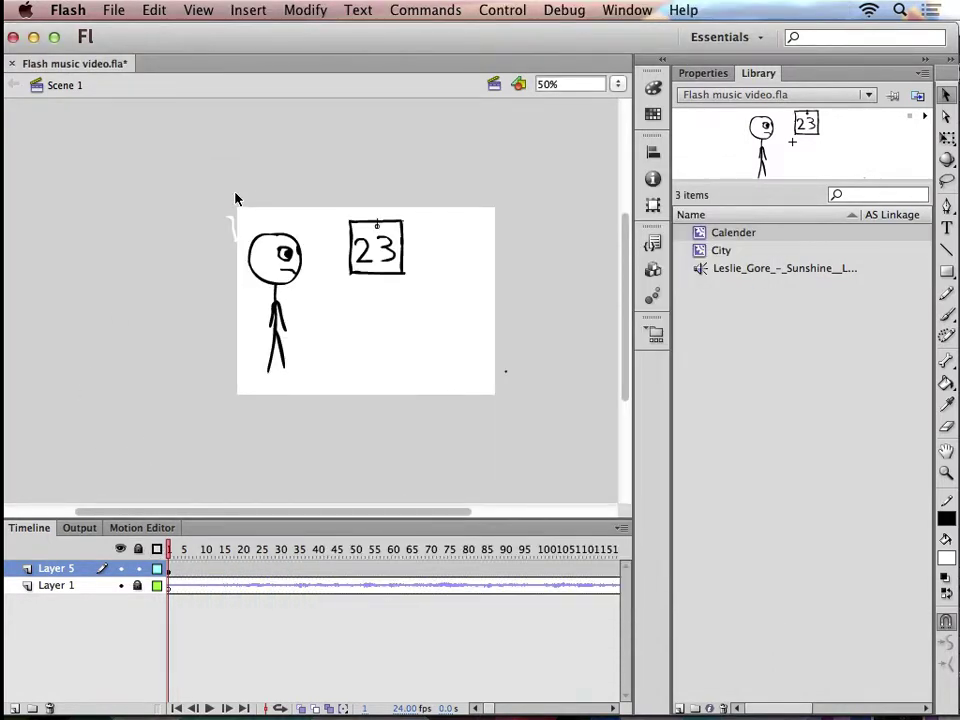
Insert a keyframe on Layer 5 at frame 122, about five seconds into the song
drag(169, 553, 330, 556)
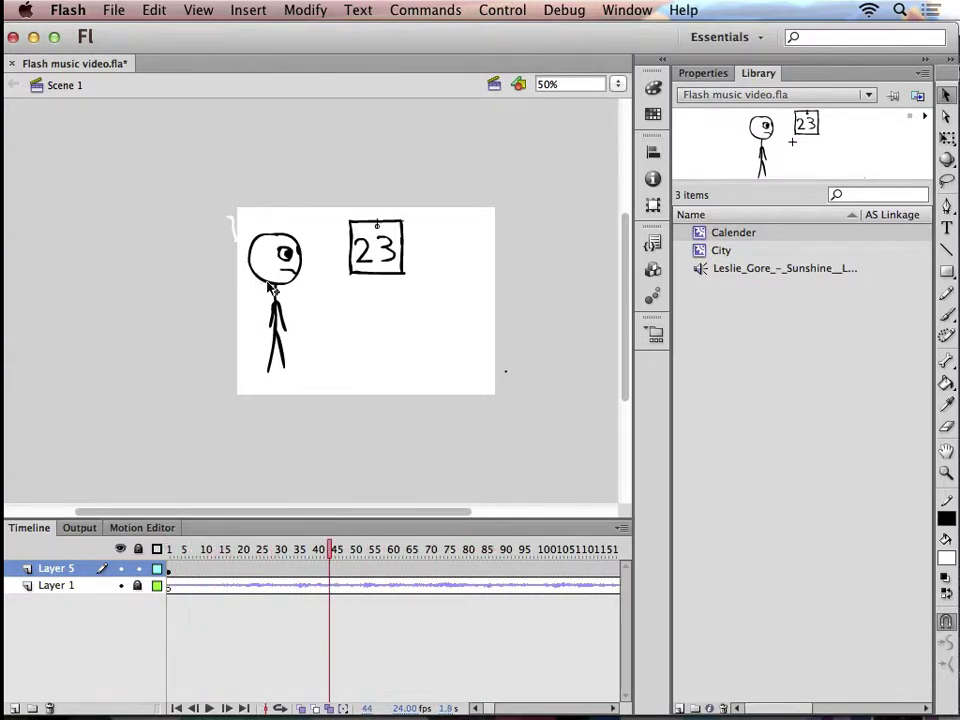
click(272, 318)
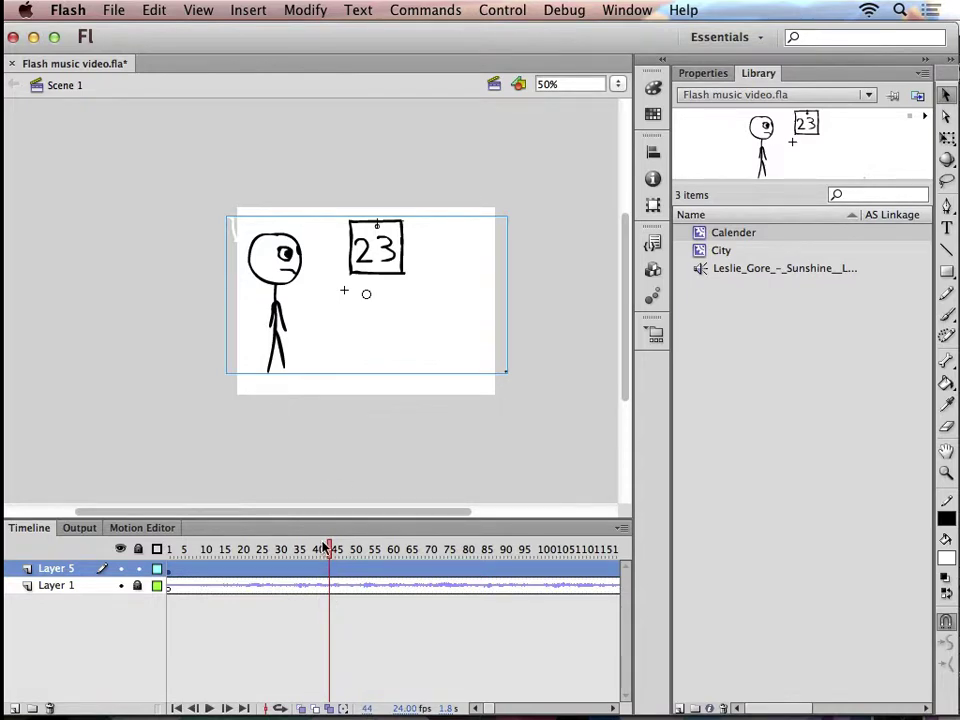
drag(330, 549, 473, 580)
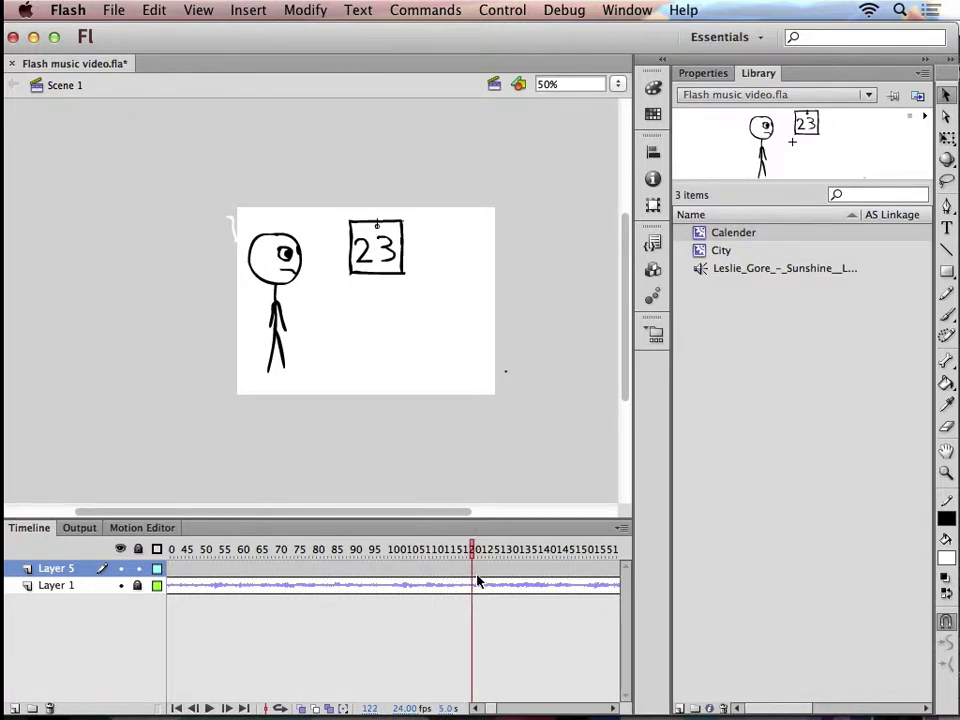
right_click(474, 573)
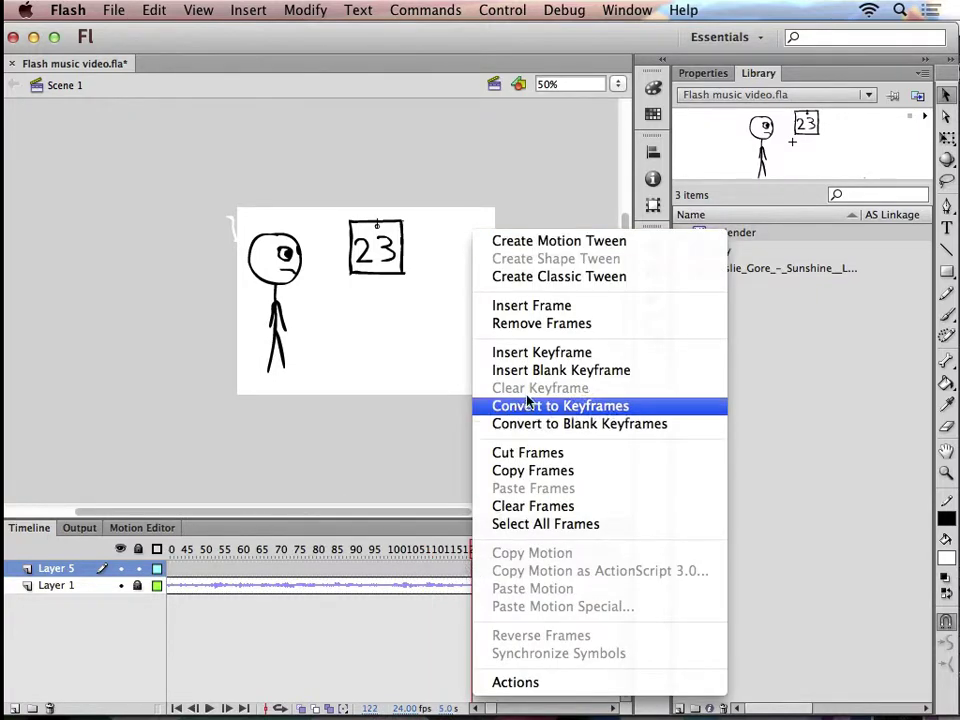
click(549, 355)
key(shift+Right)
key(shift+Right)
key(shift+Right)
key(shift+Right)
key(shift+Right)
key(shift+Right)
key(shift+Right)
key(shift+Right)
key(shift+Right)
key(shift+Right)
key(shift+Right)
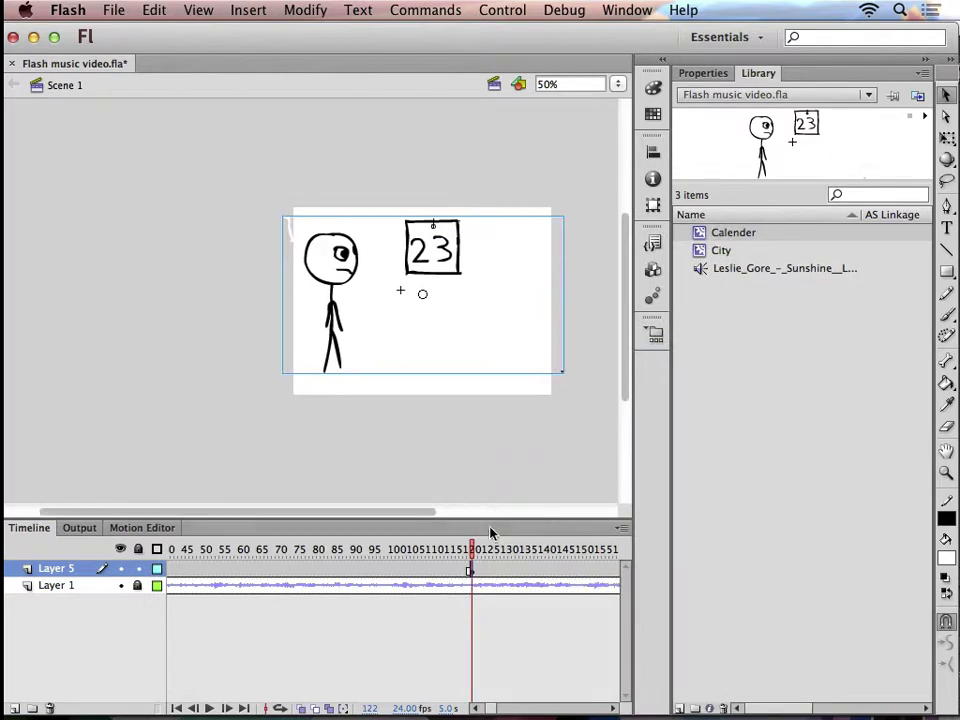
Delete the Calender symbol from the stage in Layer 5's second keyframe span
drag(470, 550, 494, 551)
click(343, 317)
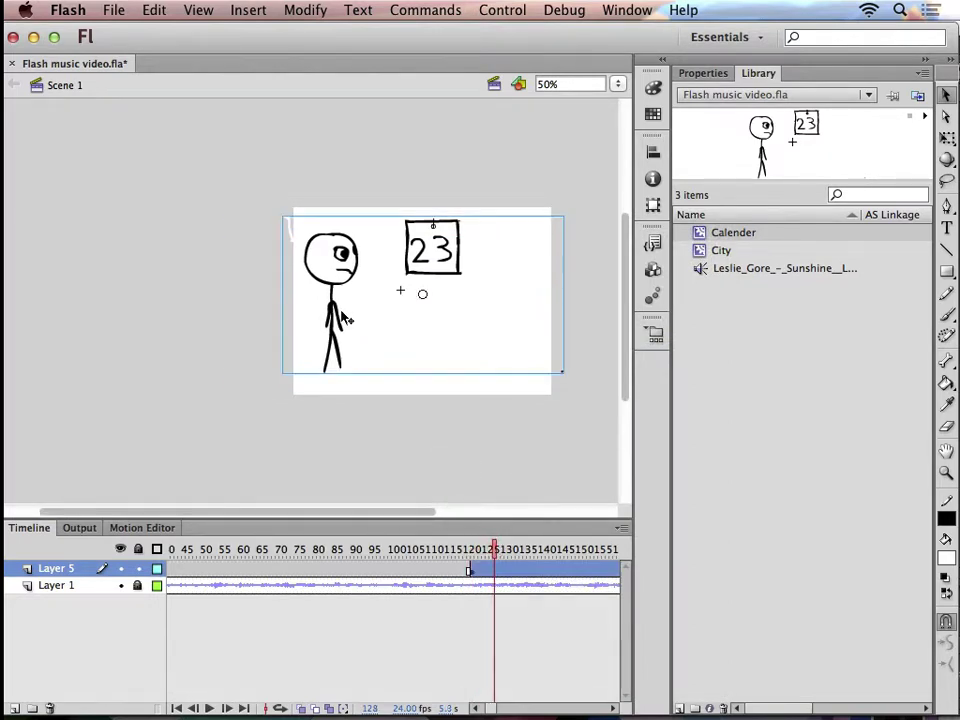
key(BackSpace)
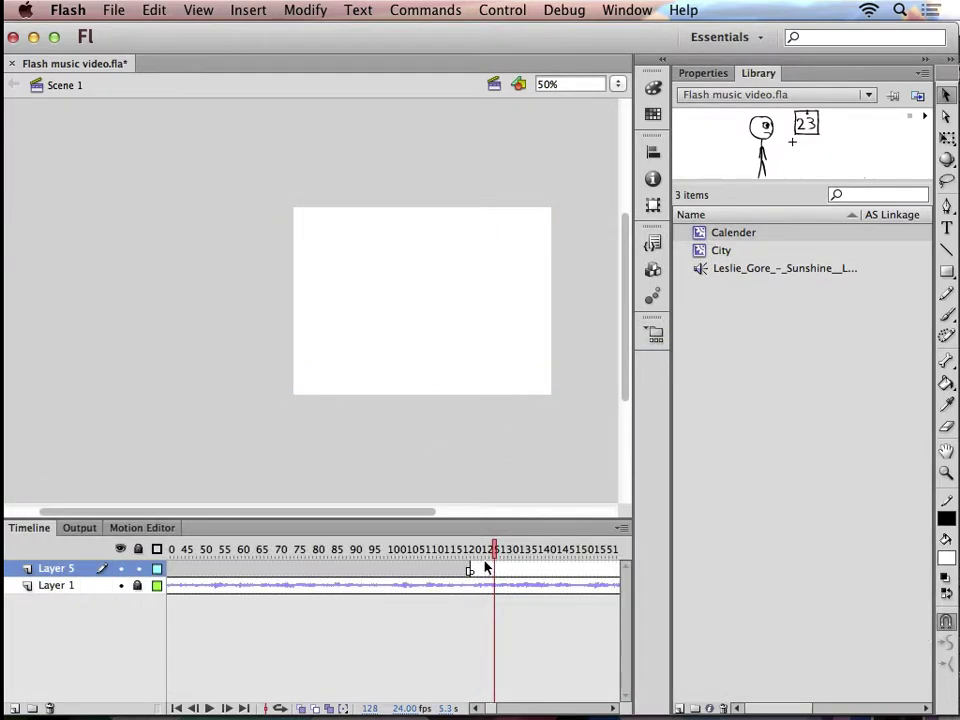
Place the City symbol near the middle of the stage in Layer 5's emptied span and select it at frame 122
mouse_move(494, 549)
mouse_down()
mouse_move(388, 549)
mouse_move(486, 540)
mouse_move(394, 536)
mouse_move(499, 540)
mouse_move(350, 532)
mouse_move(502, 536)
mouse_up()
scroll(505, 560, right, 5)
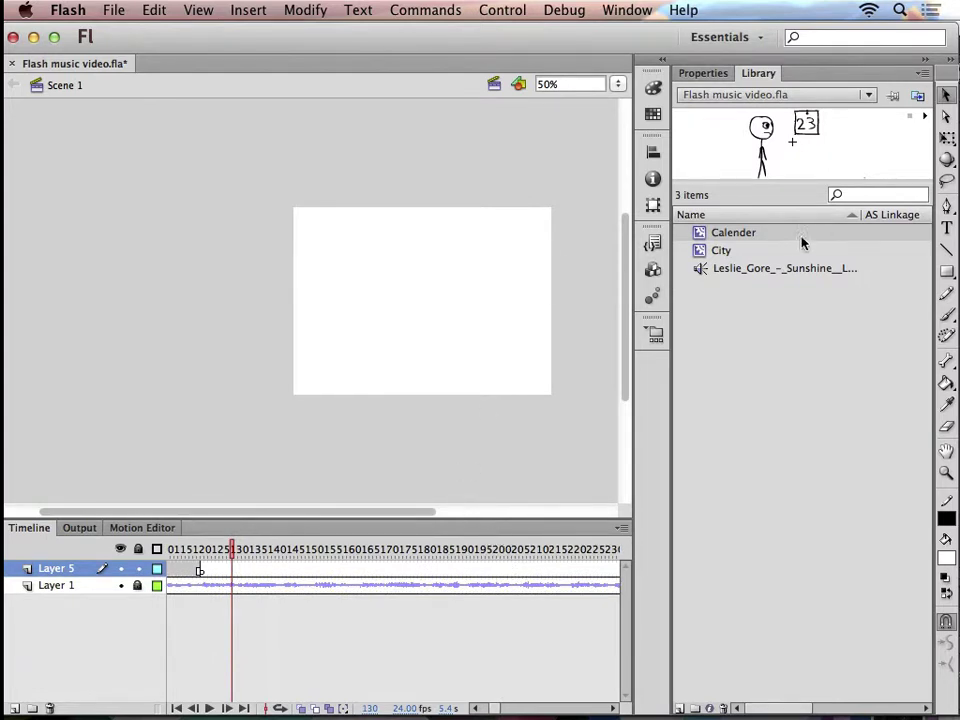
drag(761, 251, 405, 306)
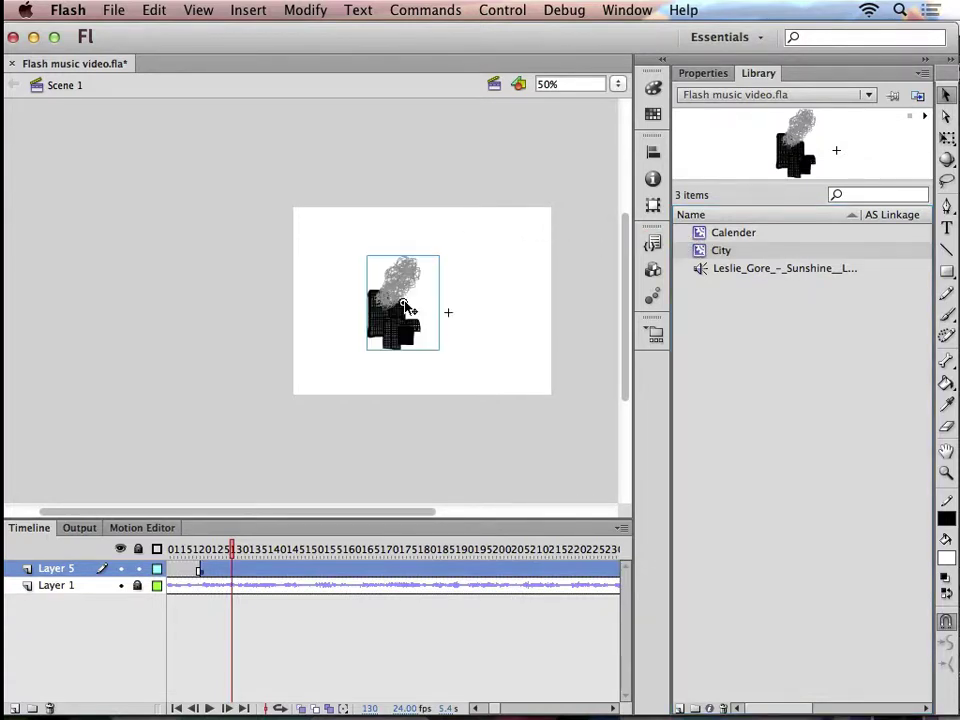
mouse_move(197, 553)
mouse_down()
mouse_move(221, 552)
mouse_move(203, 556)
mouse_up()
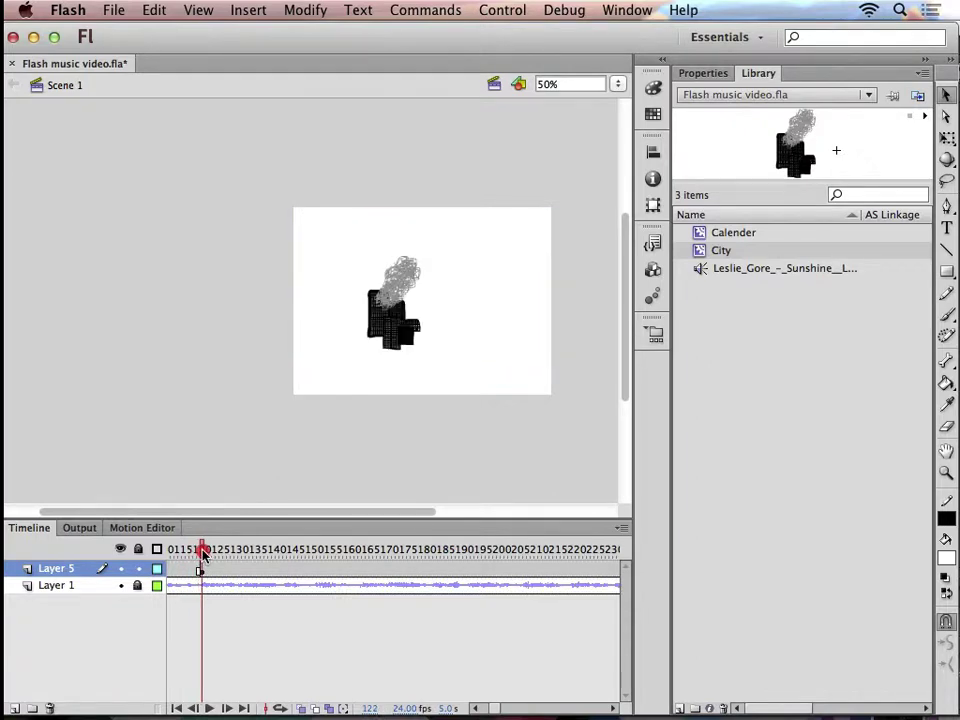
click(400, 331)
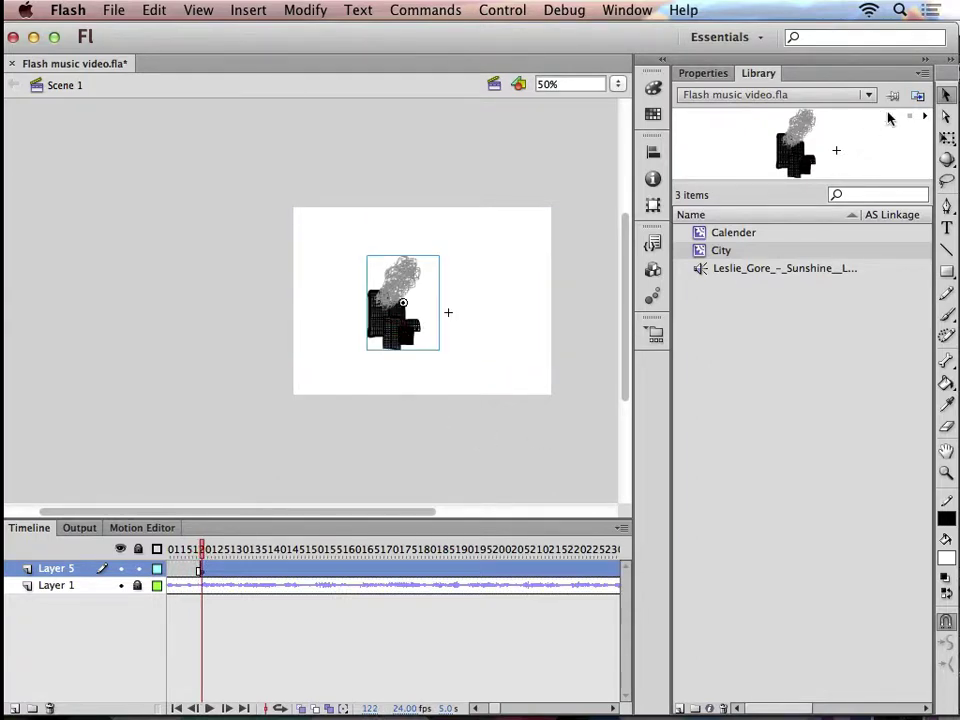
Enlarge the City symbol with Free Transform about its centre until it nearly fills the stage's height
key(q)
drag(439, 254, 480, 222)
click(277, 587)
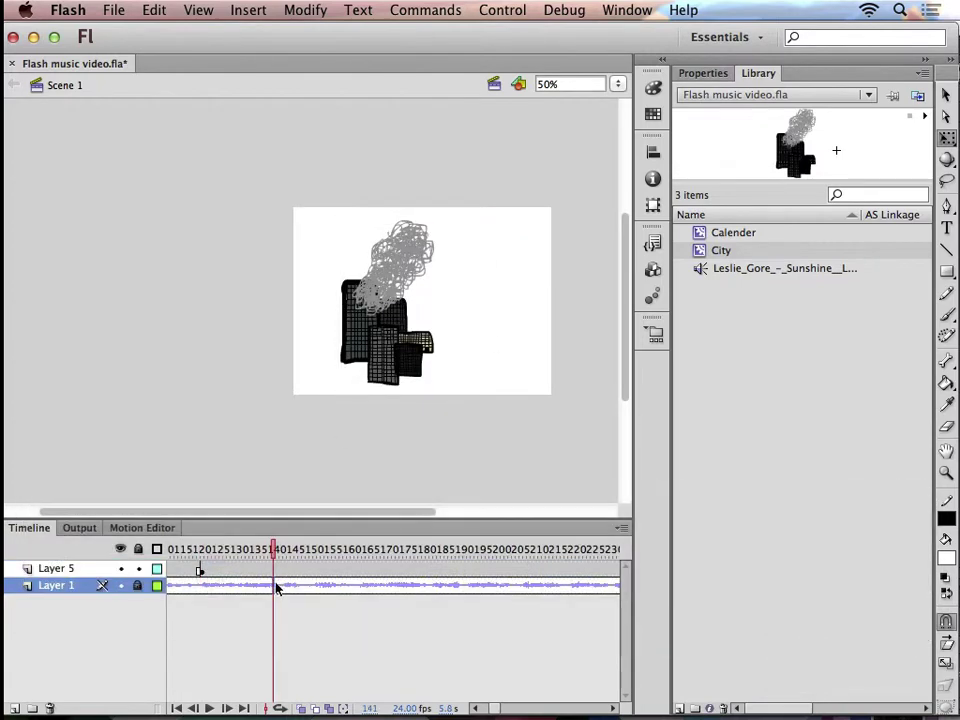
Insert a keyframe on Layer 5 at frame 241, about ten seconds into the song
drag(272, 548, 518, 553)
right_click(519, 569)
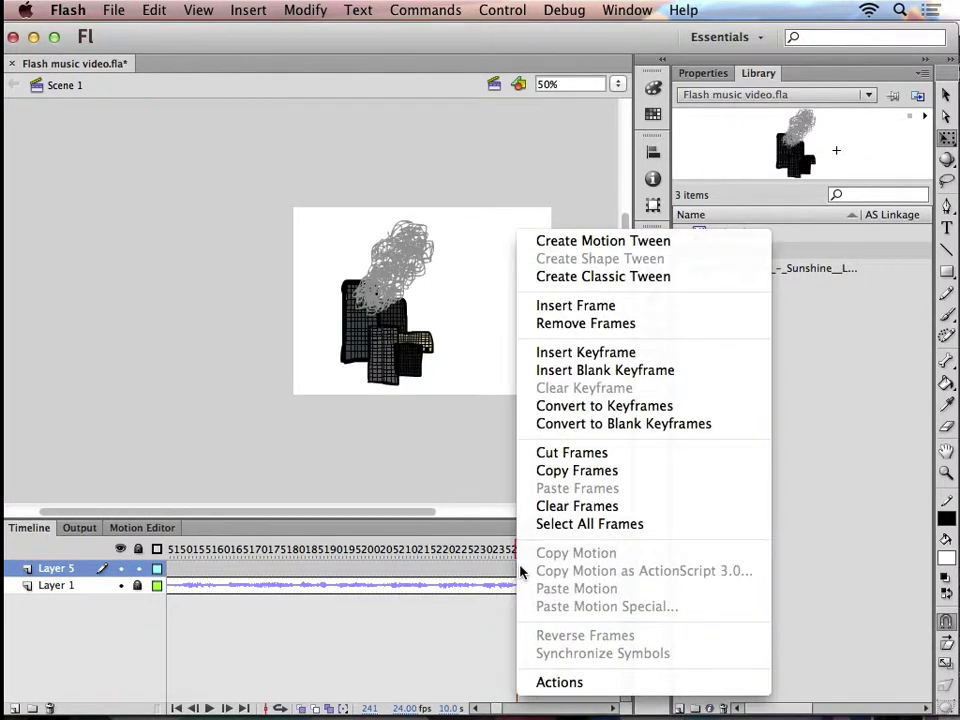
click(584, 353)
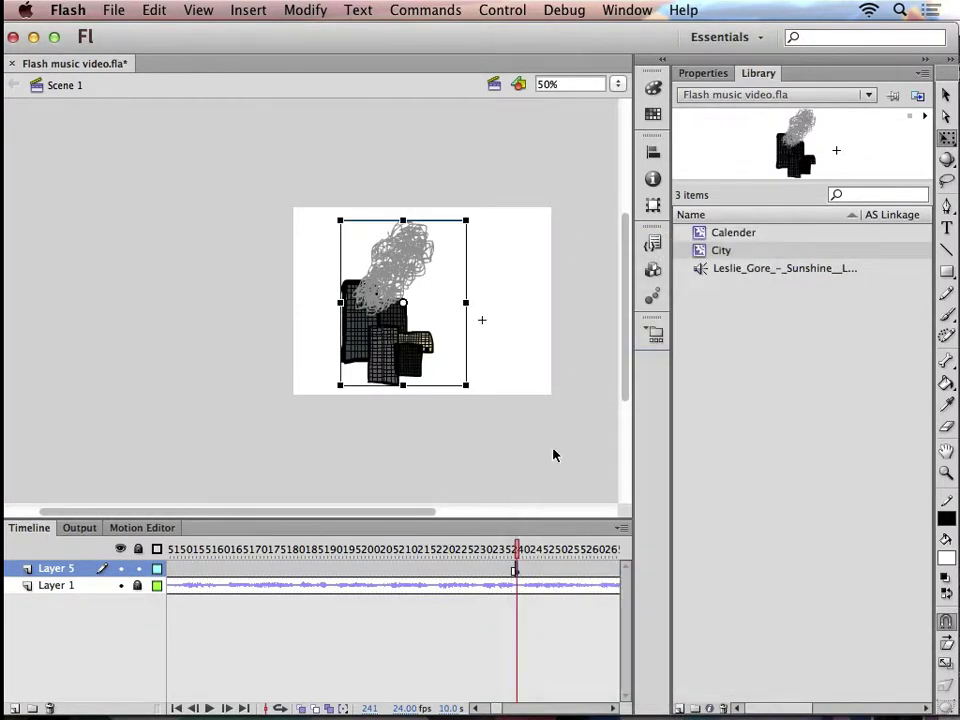
Delete the City symbol from the stage in Layer 5's last keyframe span, starting at frame 241
click(523, 549)
click(421, 373)
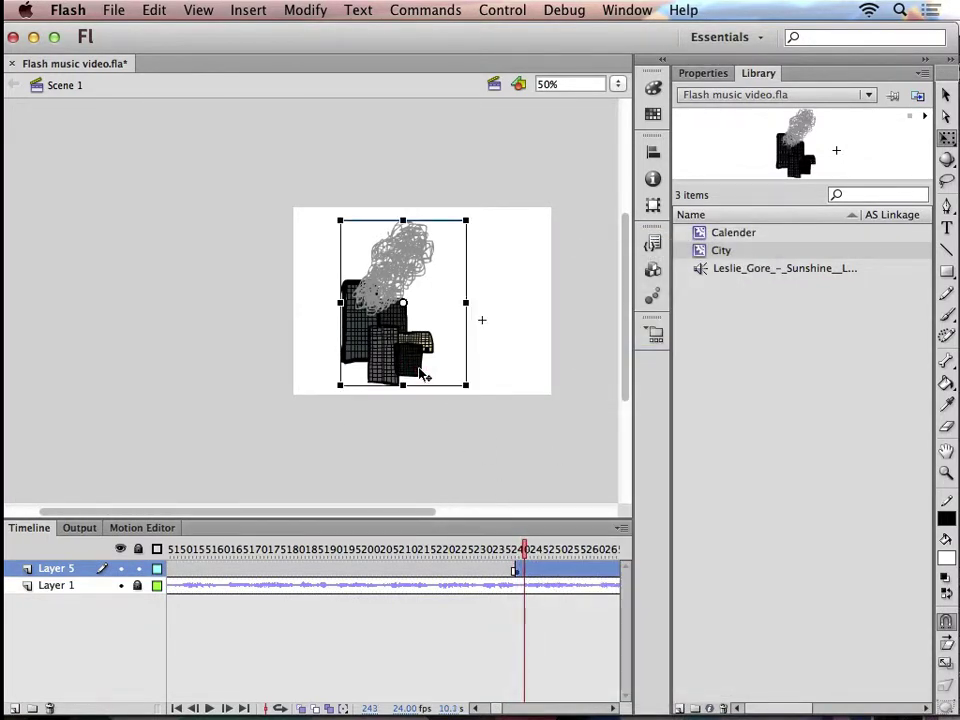
key(BackSpace)
Return to frame 1, test the movie and close the preview
drag(527, 556, 2, 467)
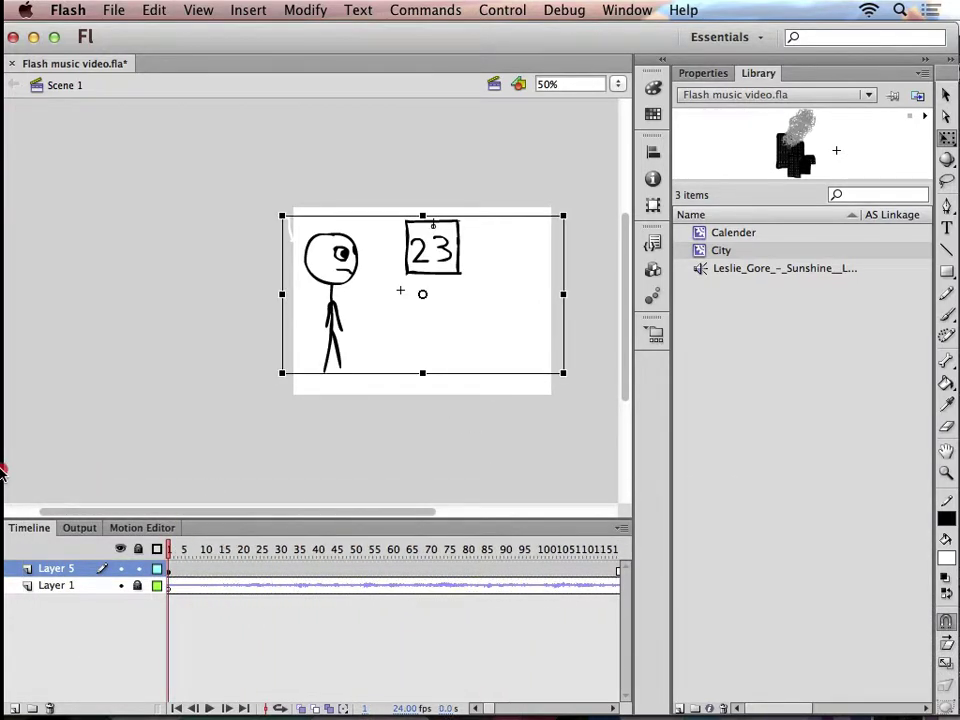
key(super+Return)
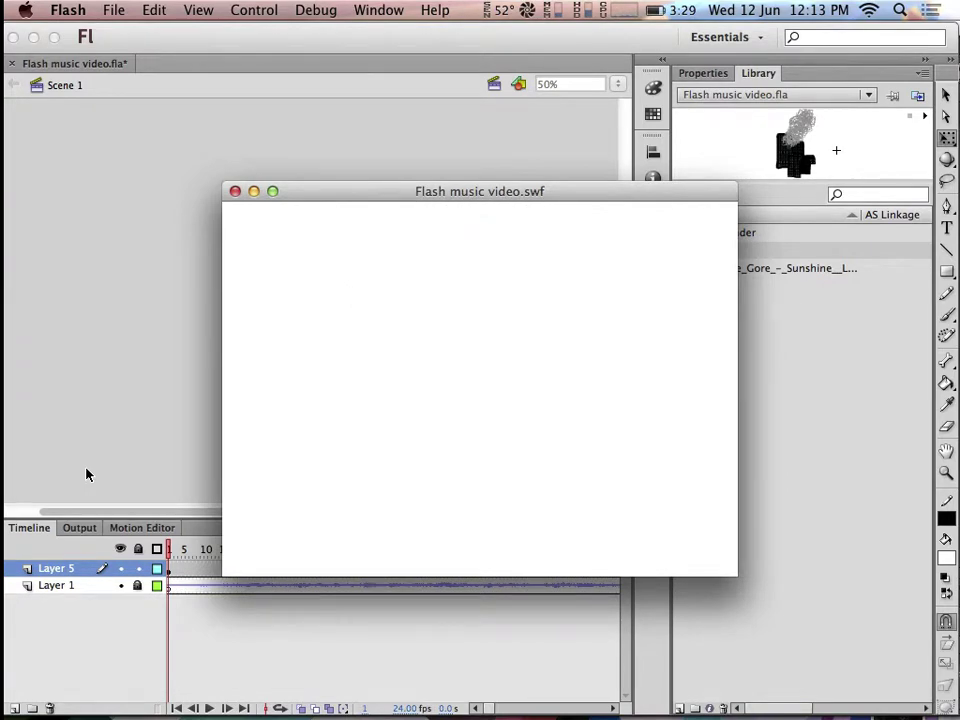
click(236, 192)
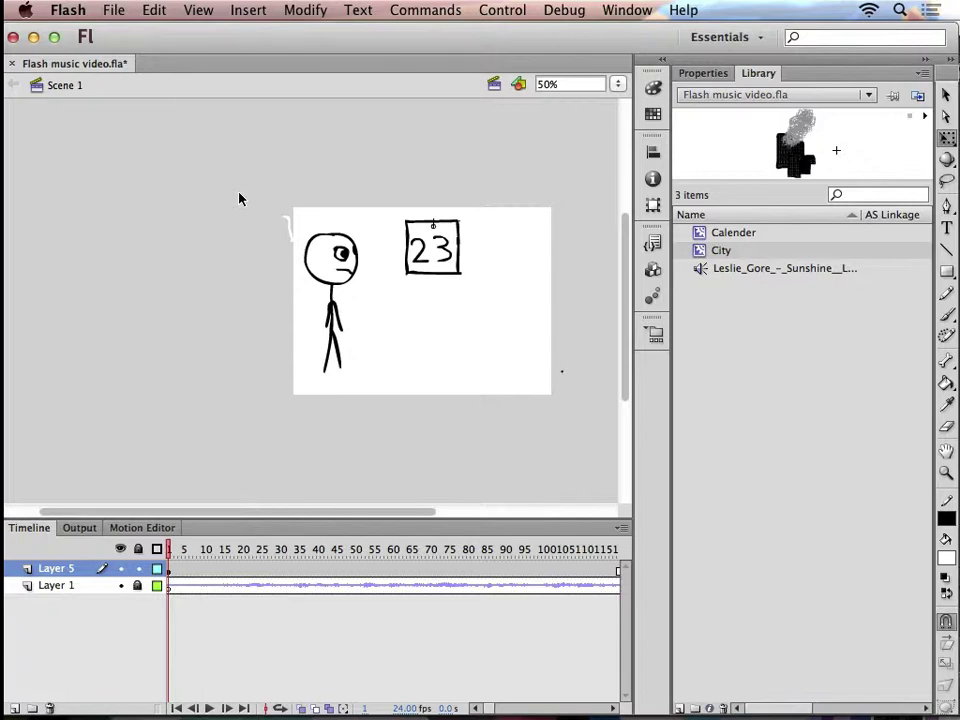
Delete Layer 5 with its symbols and add a new empty layer above Layer 1
click(332, 320)
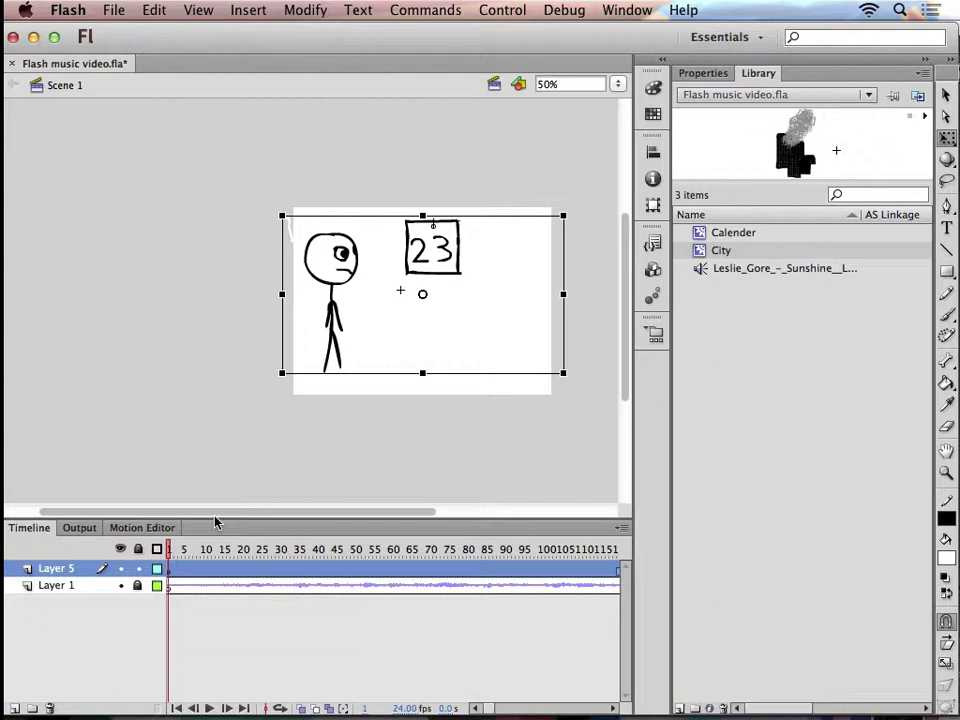
right_click(58, 576)
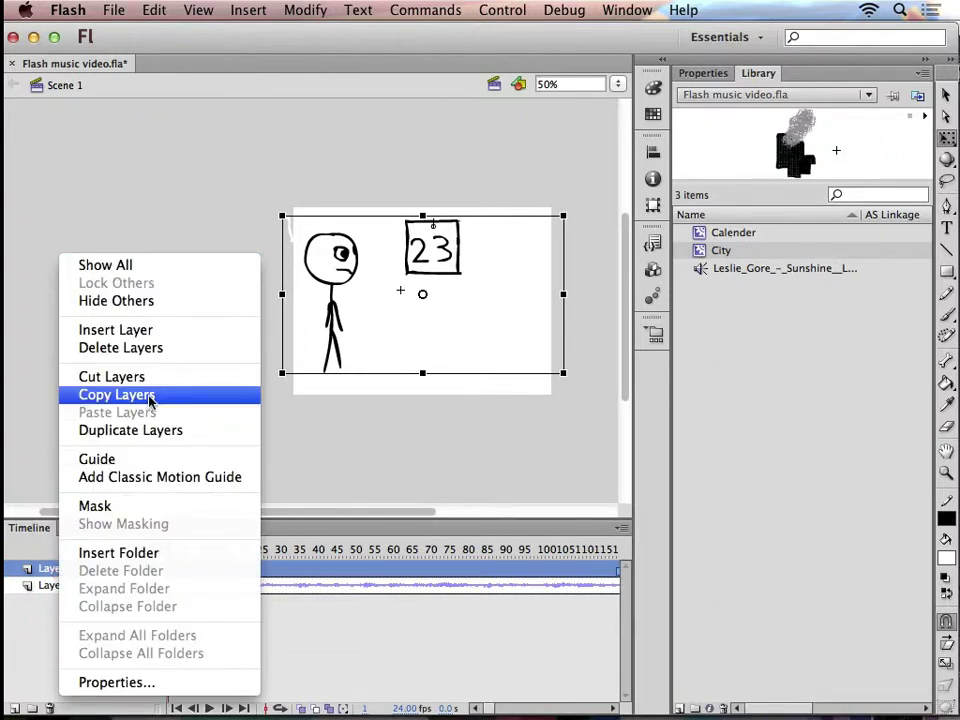
click(140, 348)
click(12, 709)
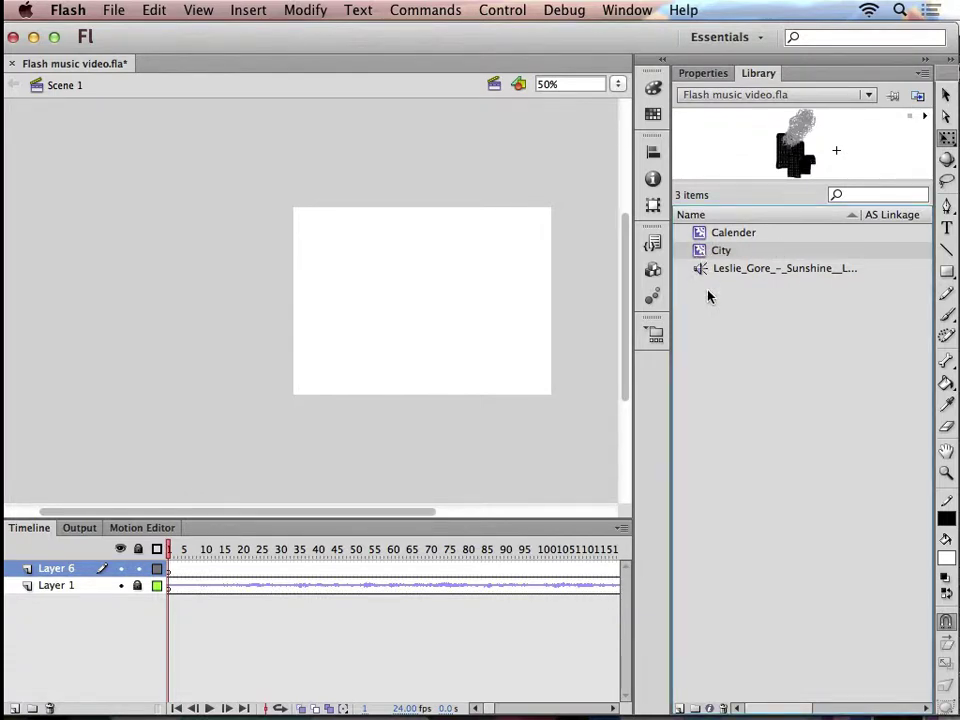
Place the Calender symbol on Layer 6 at frame 1, completely outside the stage's left edge
click(700, 235)
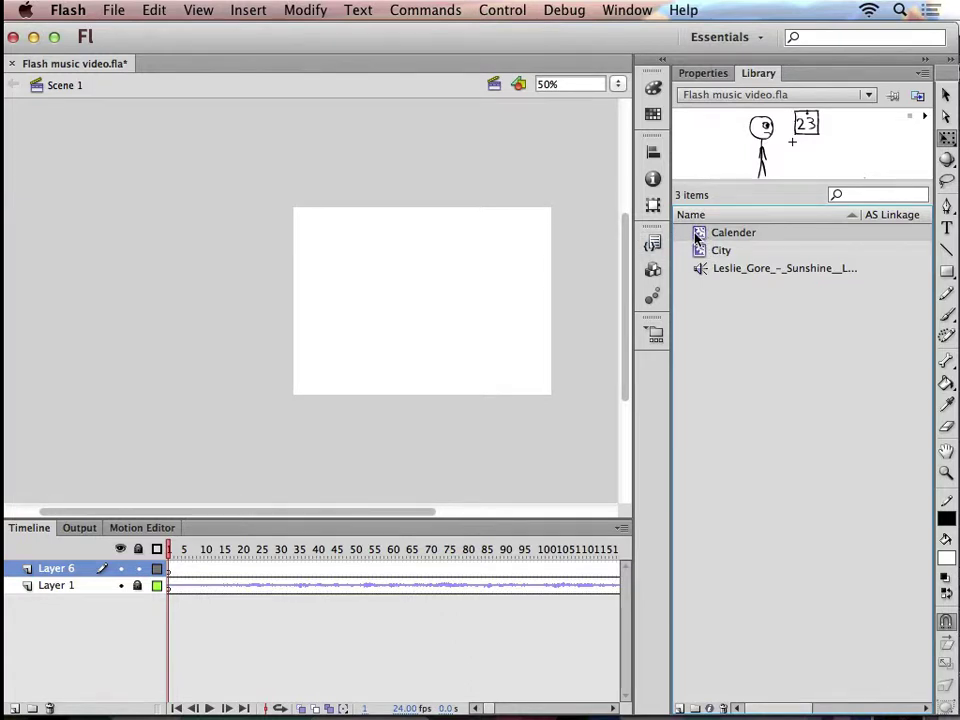
mouse_move(713, 233)
mouse_down()
mouse_move(650, 215)
mouse_move(204, 289)
mouse_move(171, 315)
mouse_up()
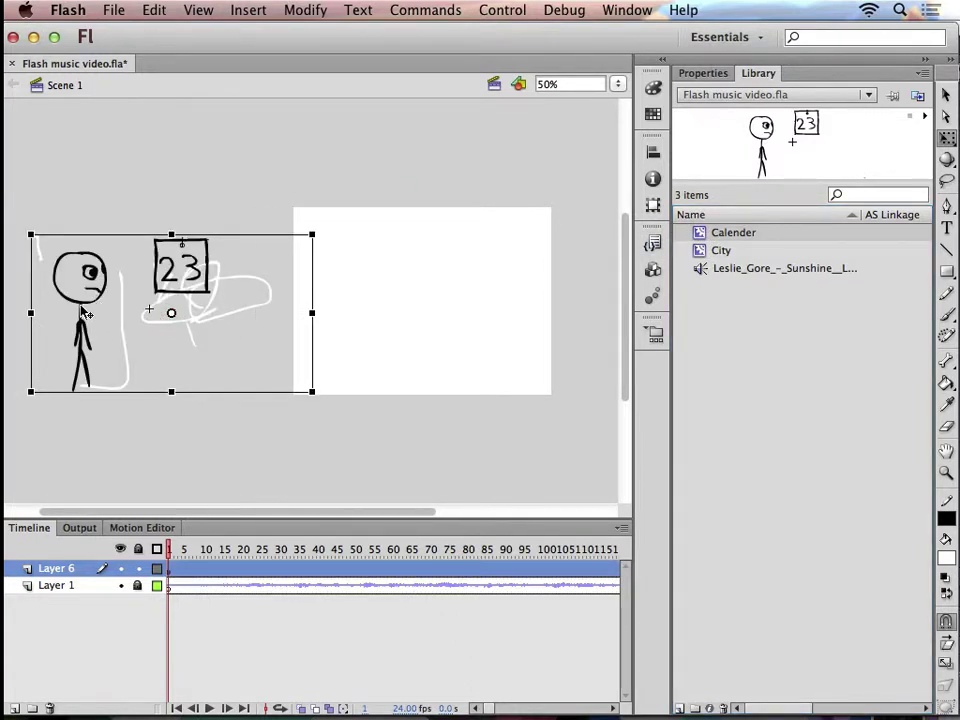
drag(87, 347, 46, 330)
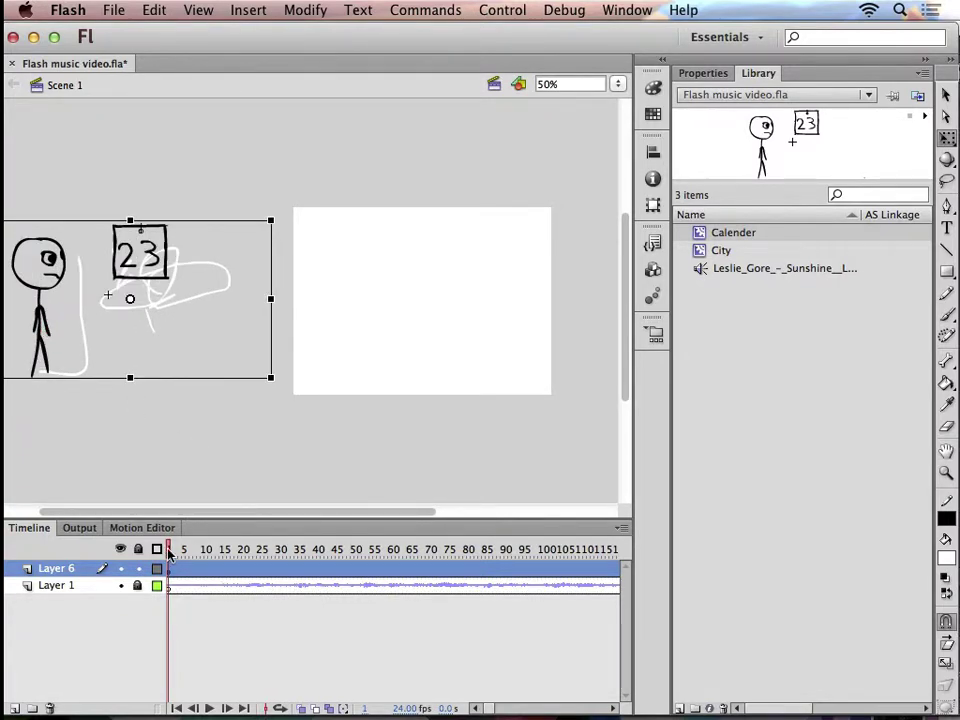
Insert a keyframe on Layer 6 at frame 121 and move the Calender symbol horizontally past the stage's right edge
drag(168, 553, 245, 575)
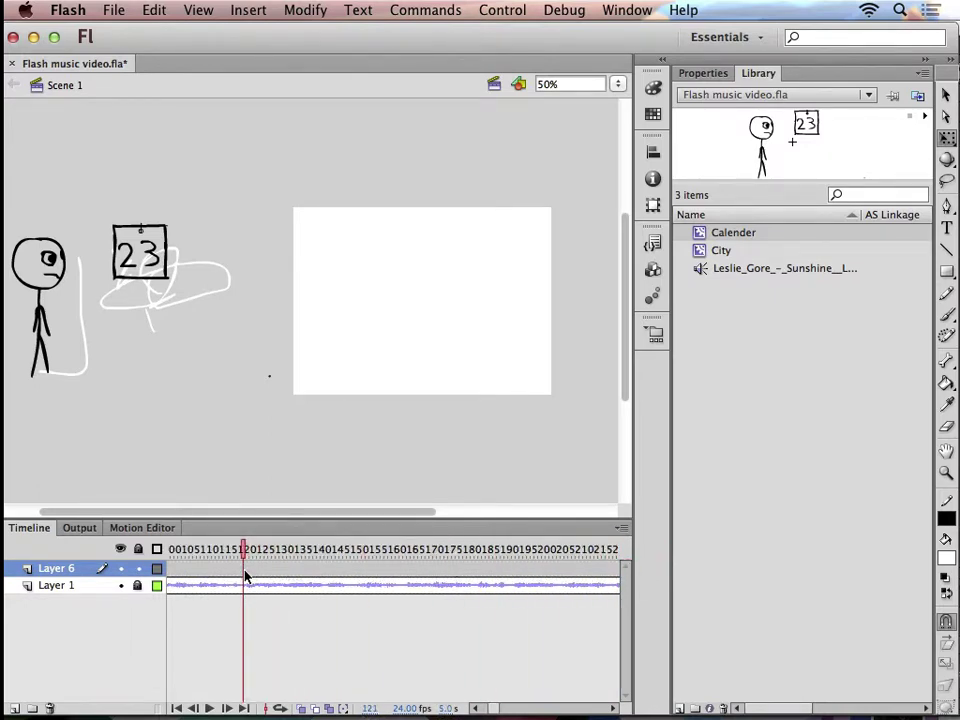
right_click(245, 575)
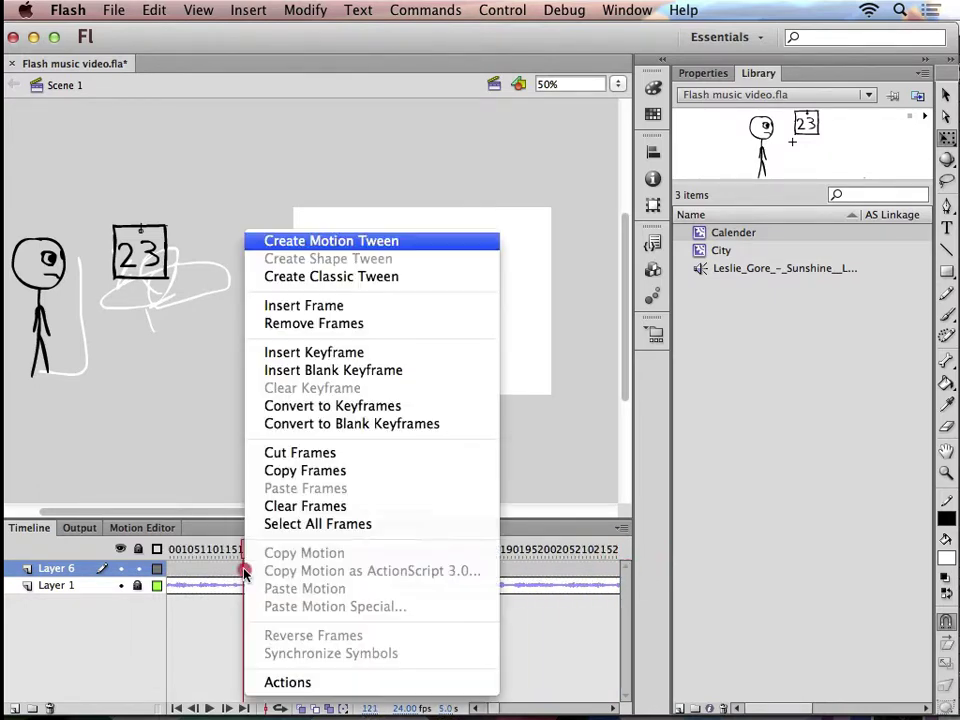
click(368, 356)
click(73, 311)
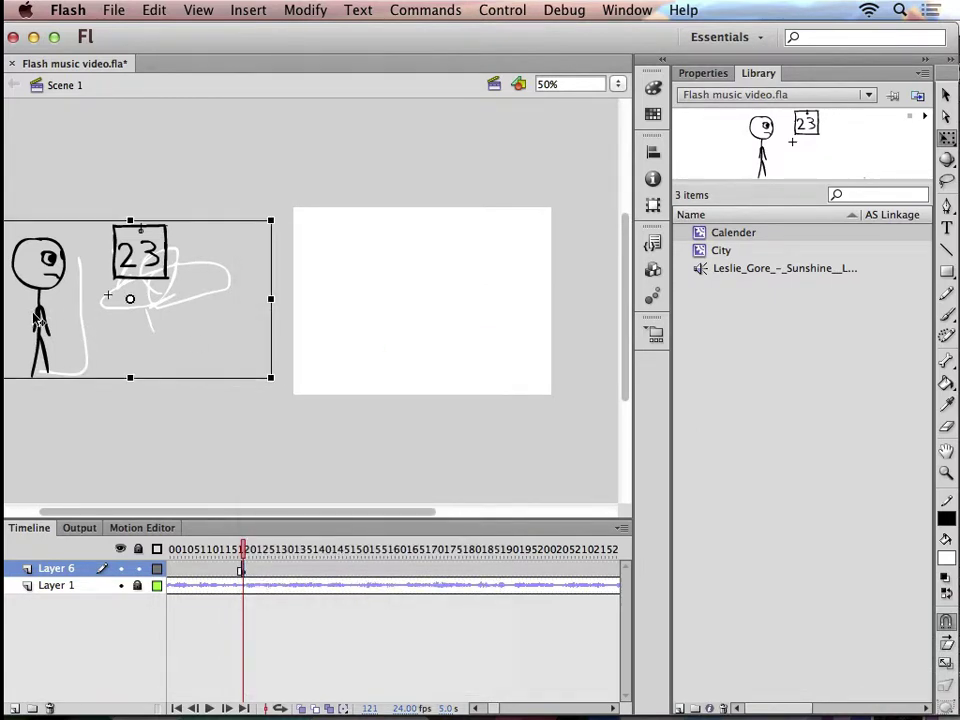
mouse_move(37, 318)
mouse_down()
mouse_move(536, 265)
mouse_move(606, 317)
mouse_move(597, 318)
mouse_up()
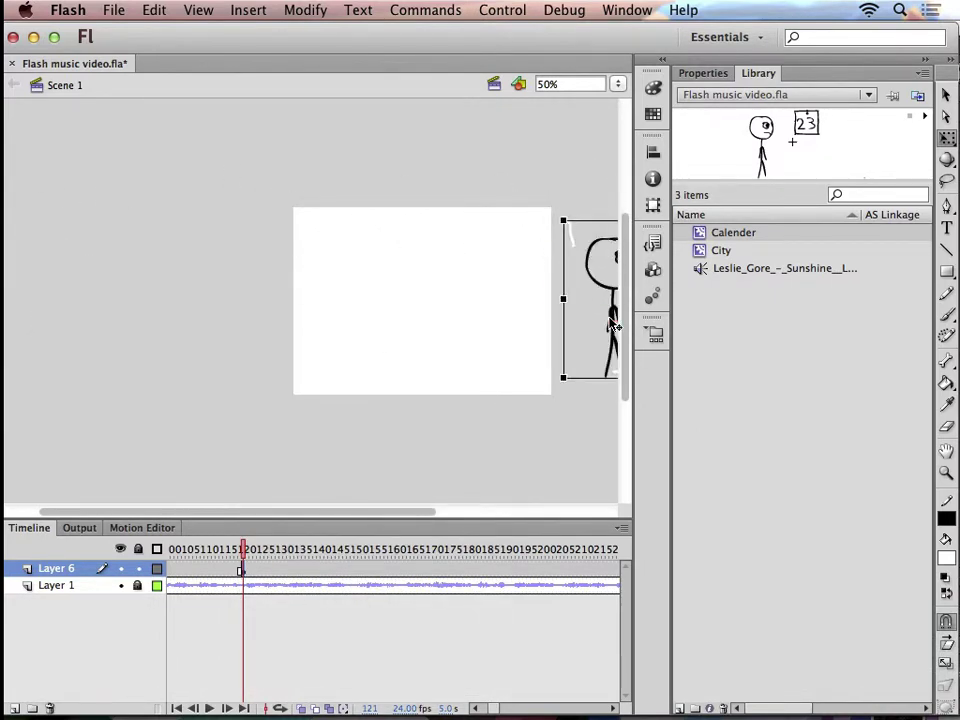
Create a classic tween between Layer 6's two keyframes and scrub through the Calender symbol's movement across the stage
key(Home)
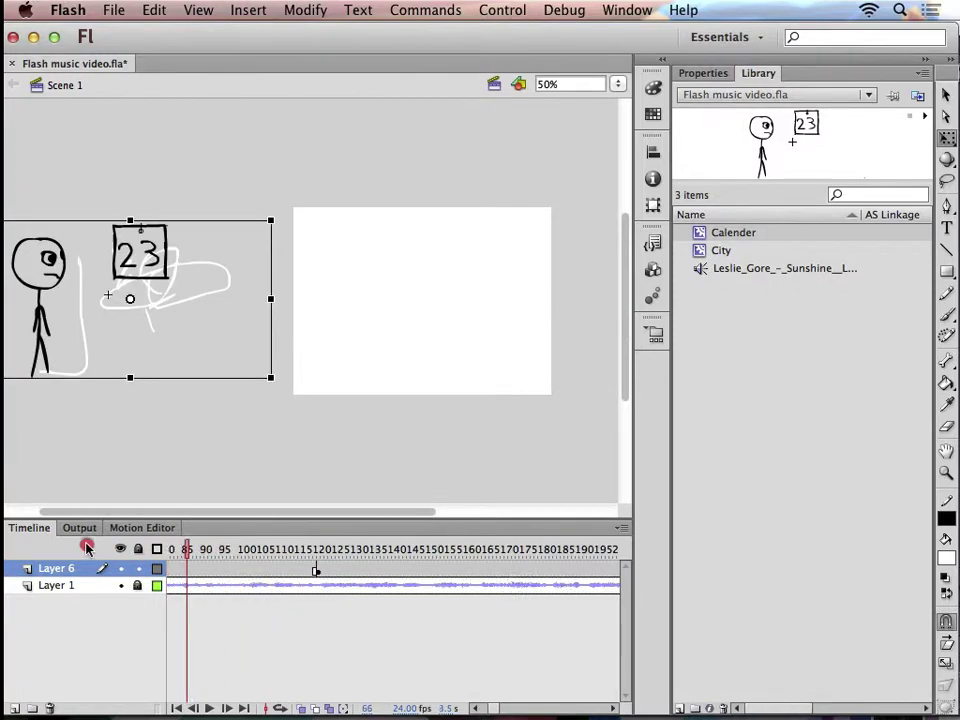
scroll(317, 568, left, 10)
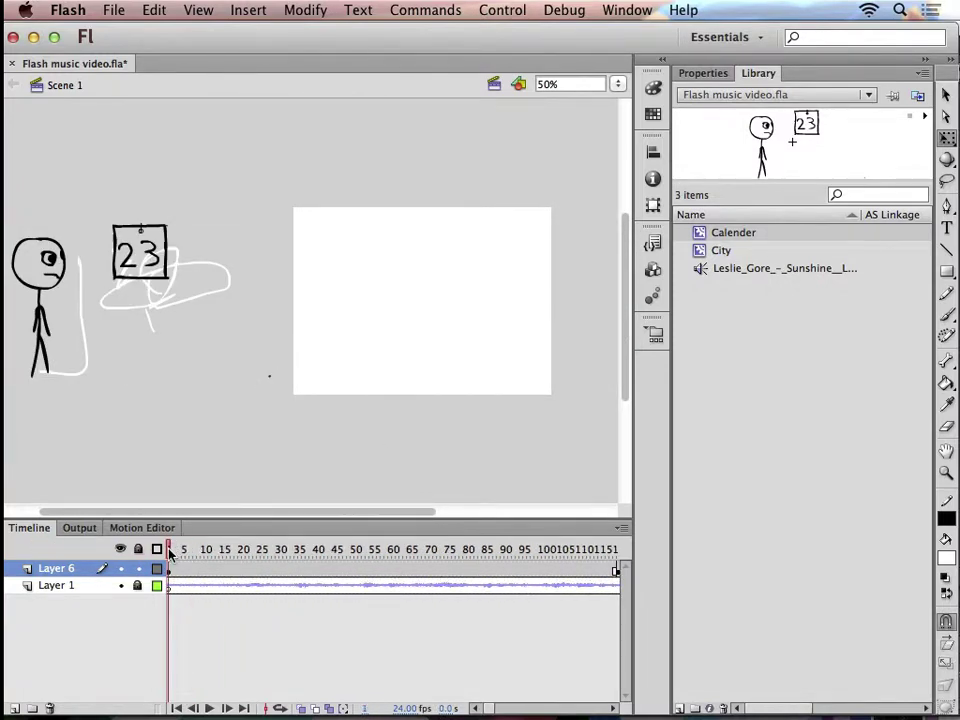
mouse_move(169, 552)
mouse_down()
mouse_move(671, 572)
mouse_move(484, 570)
mouse_move(490, 555)
mouse_move(372, 556)
mouse_up()
right_click(332, 571)
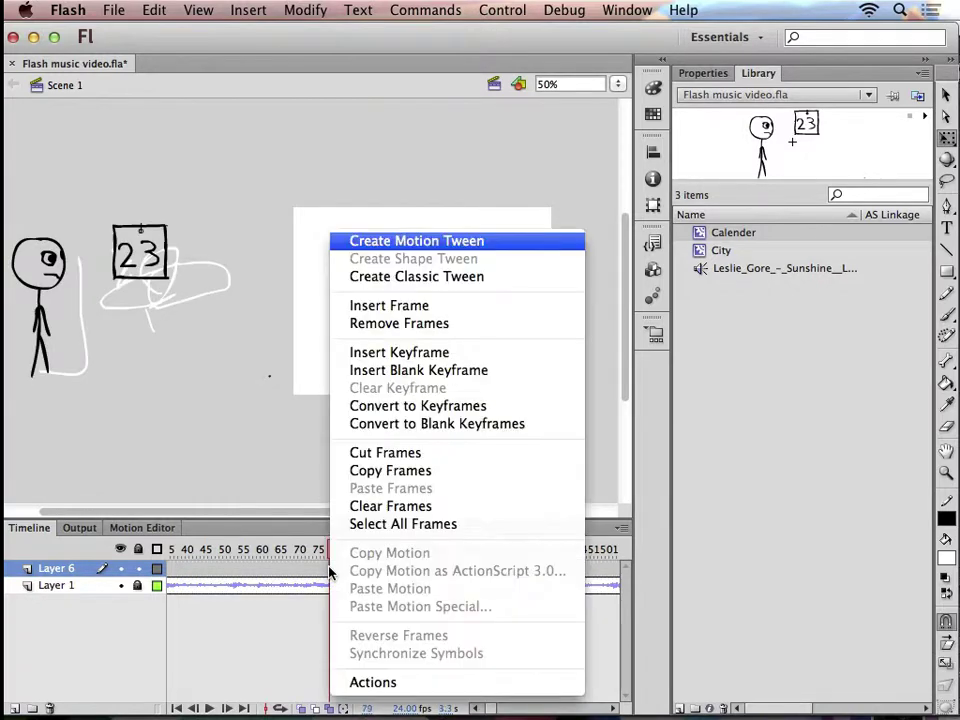
click(253, 344)
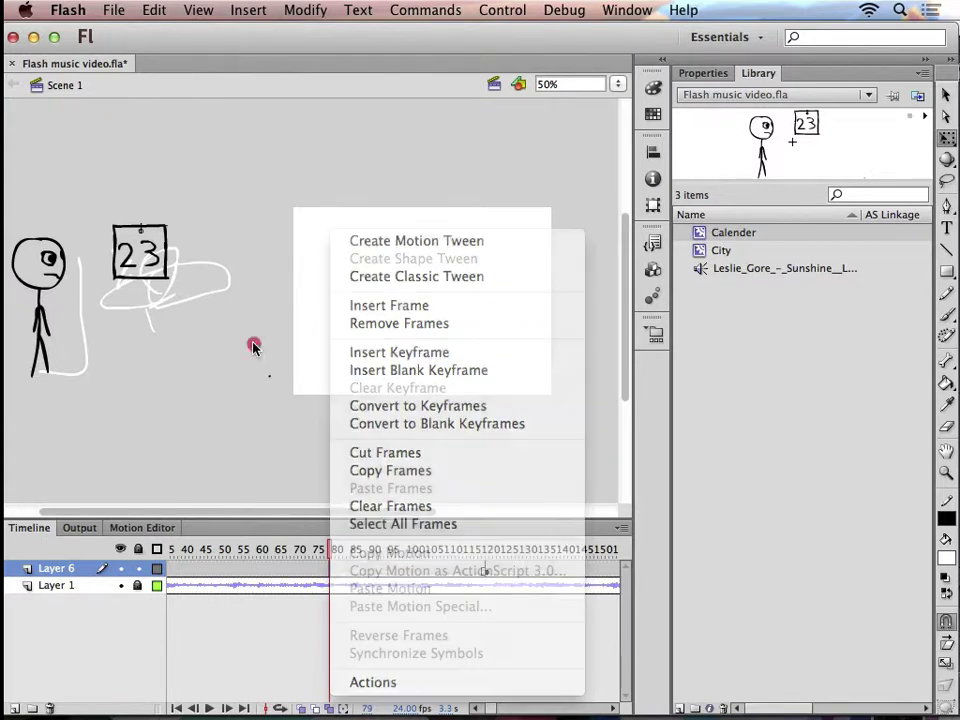
click(316, 556)
mouse_move(316, 556)
mouse_down()
mouse_move(272, 556)
mouse_move(307, 556)
mouse_up()
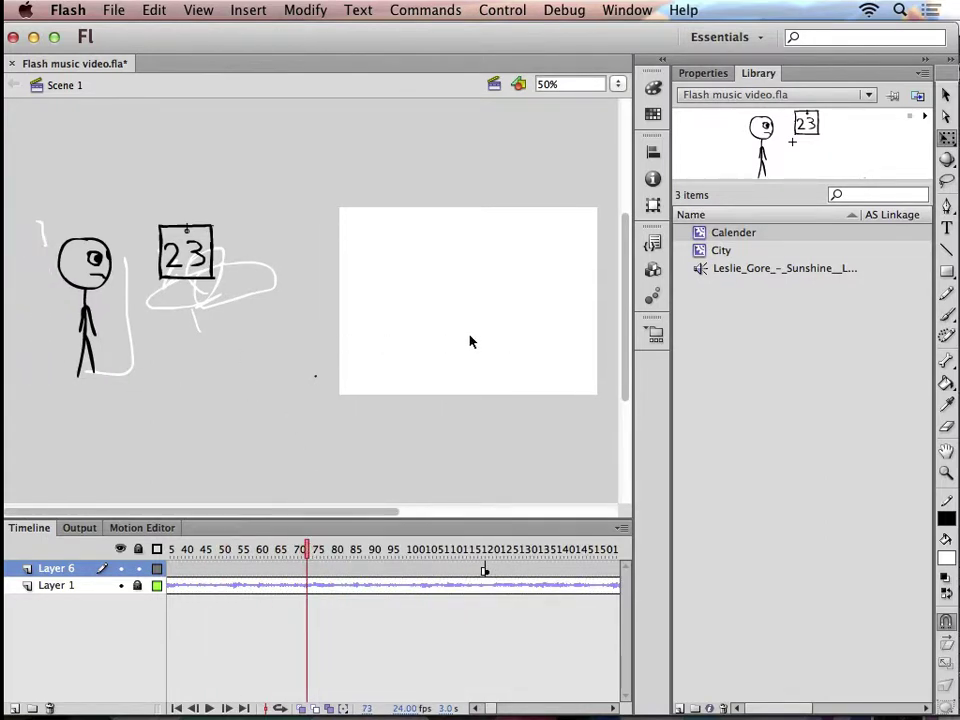
right_click(333, 569)
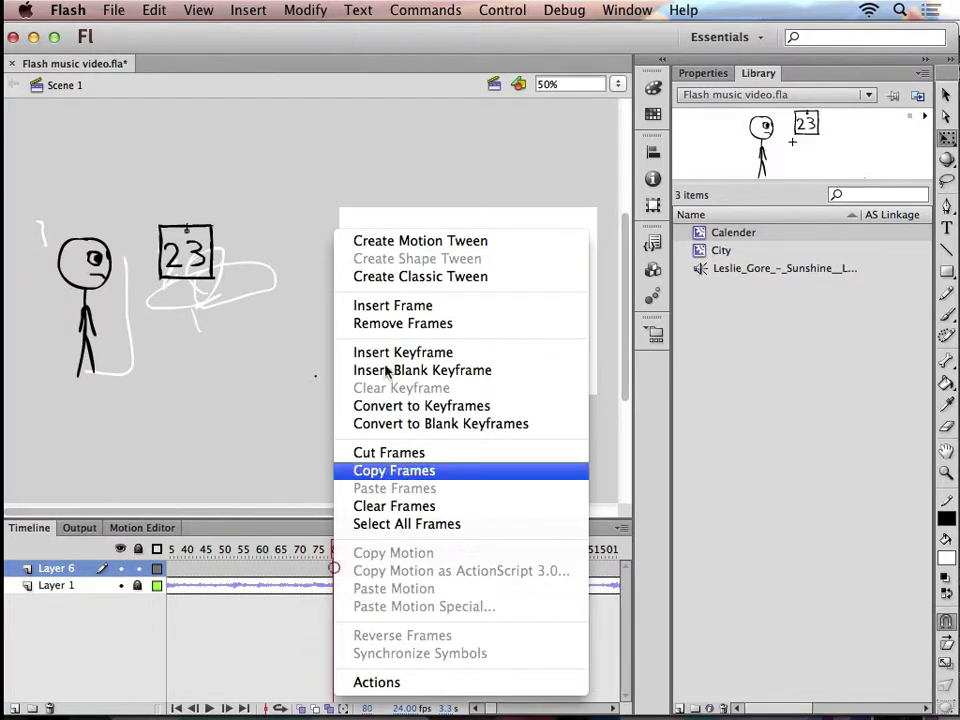
click(413, 276)
mouse_move(333, 549)
mouse_down()
mouse_move(87, 542)
mouse_move(493, 542)
mouse_move(694, 527)
mouse_move(182, 523)
mouse_move(242, 521)
mouse_up()
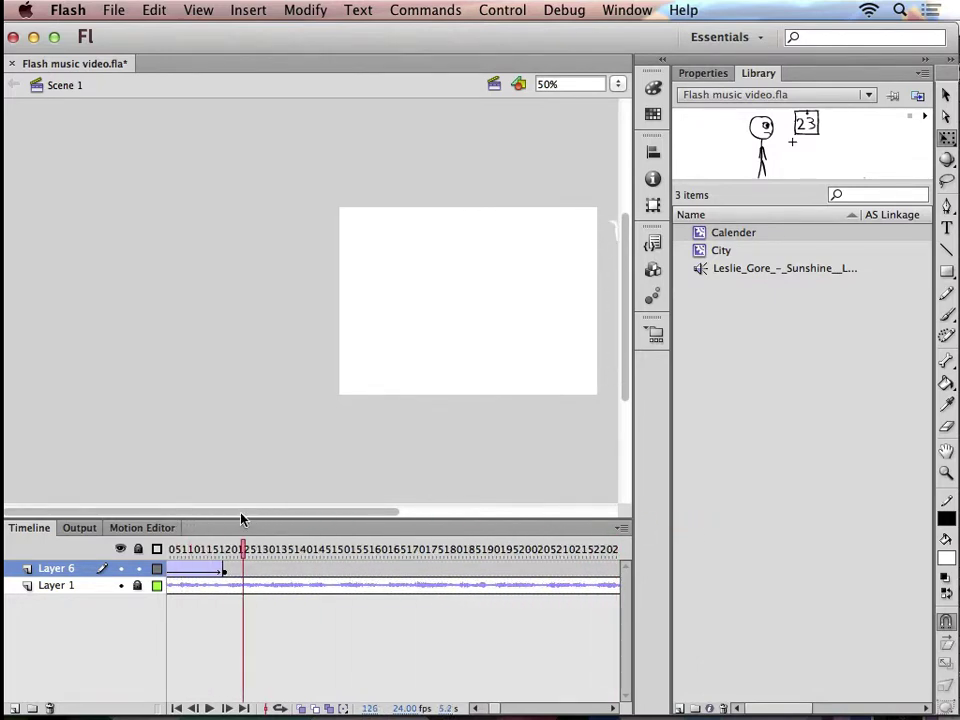
key(super+minus)
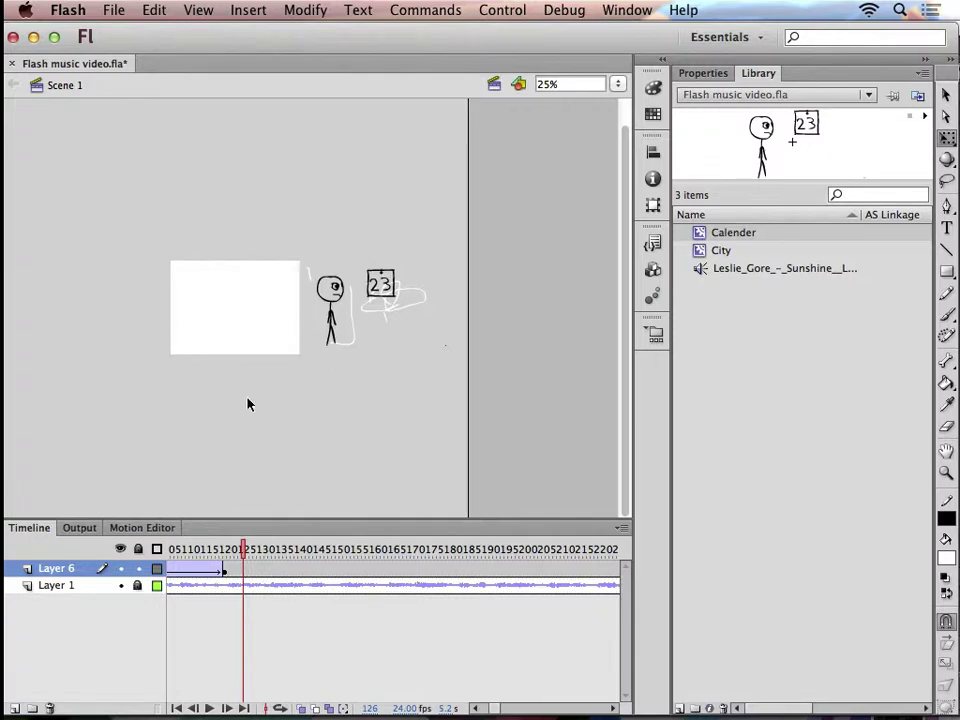
Place the City symbol outside the stage's left edge in Layer 6's keyframe at the end of the Calender tween
drag(242, 549, 417, 551)
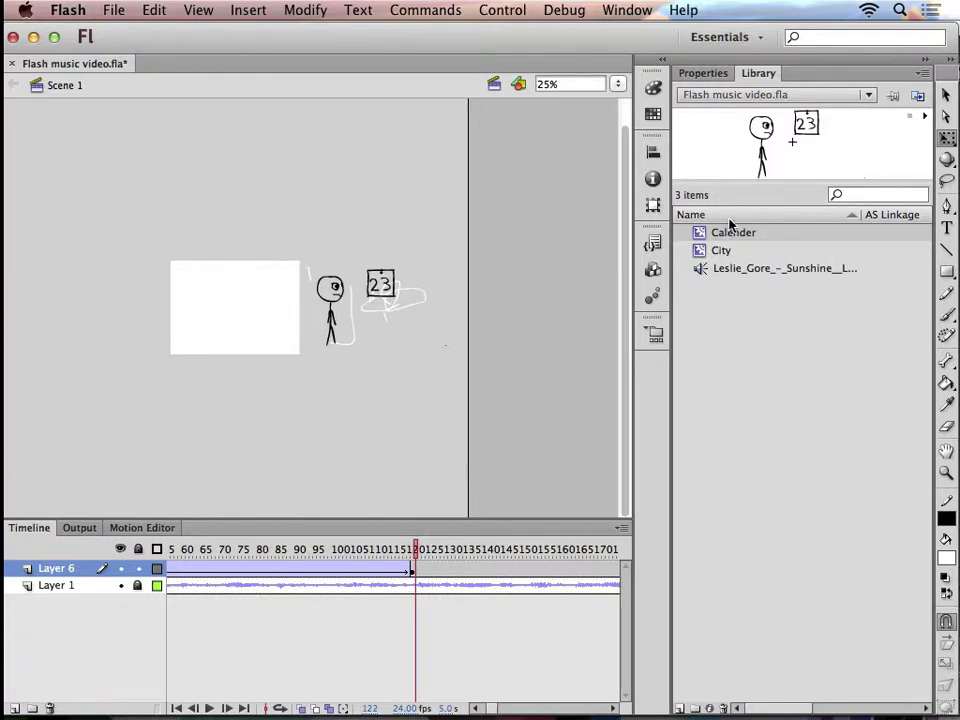
click(757, 251)
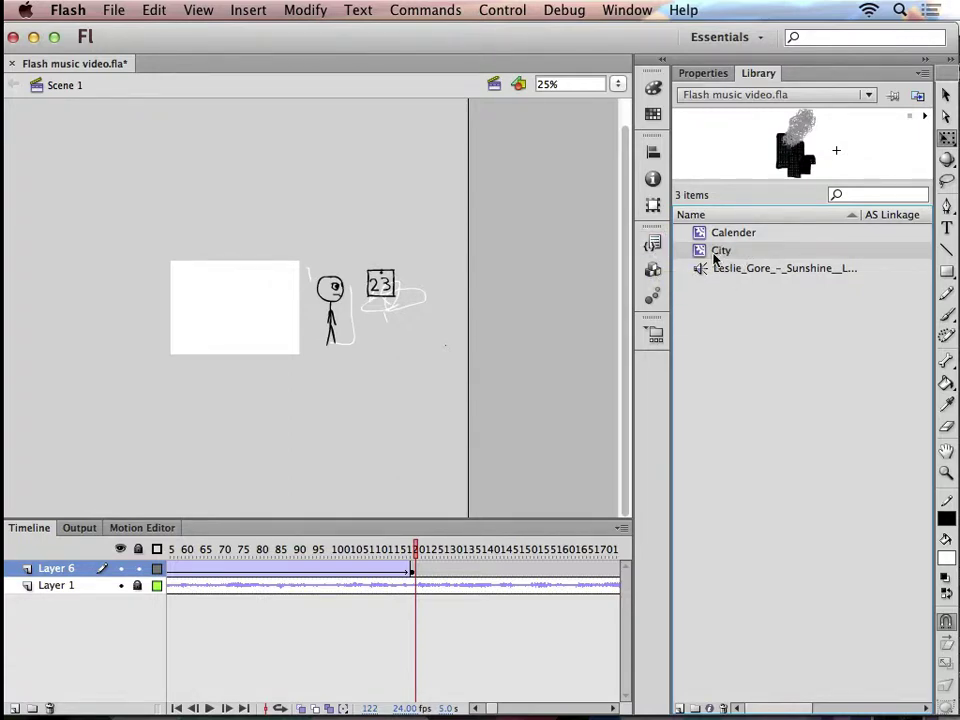
drag(415, 551, 411, 550)
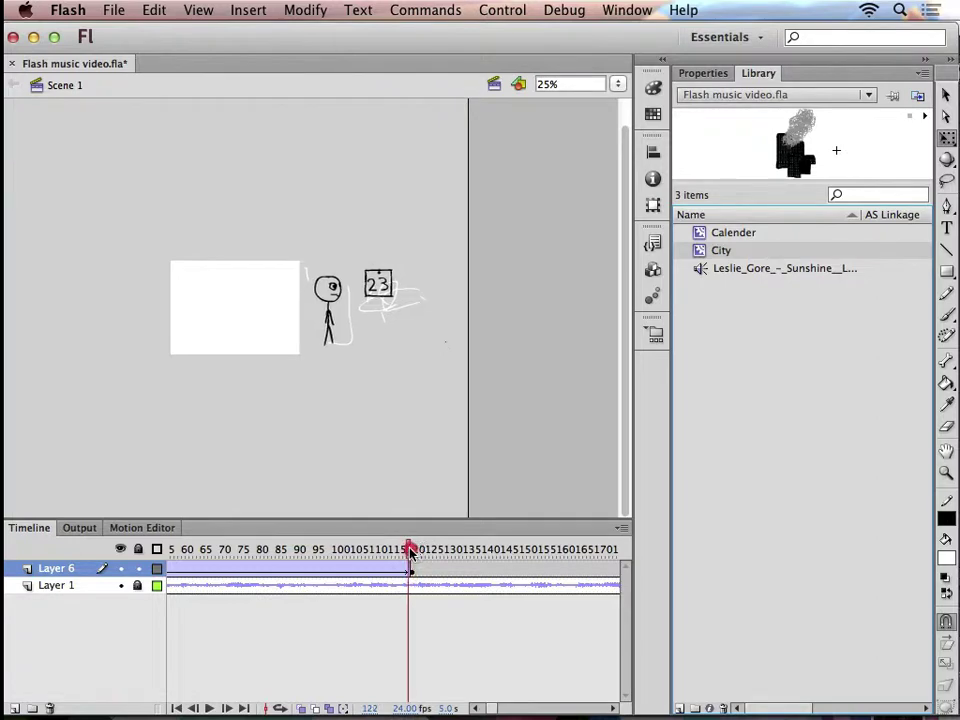
drag(737, 250, 148, 268)
drag(411, 549, 558, 574)
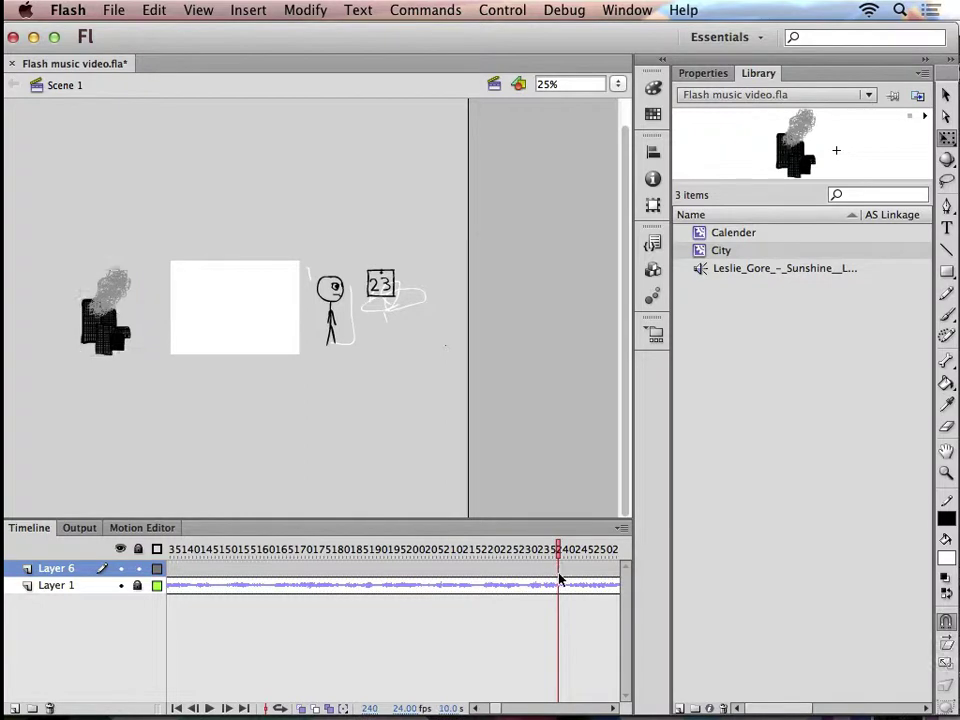
right_click(558, 574)
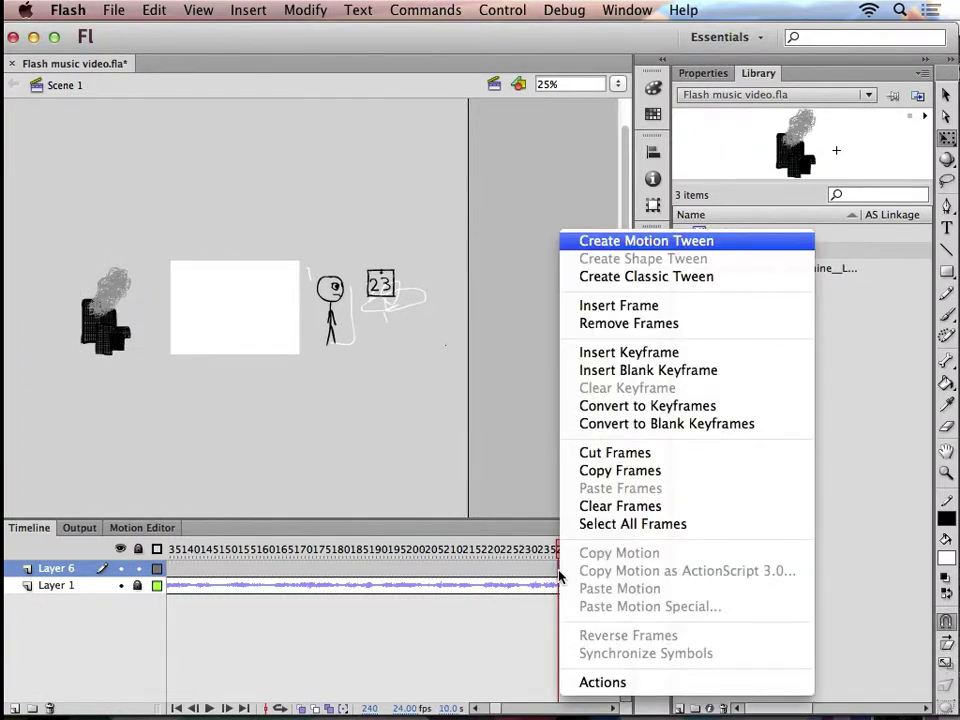
click(627, 353)
key(super+z)
key(super+z)
key(super+z)
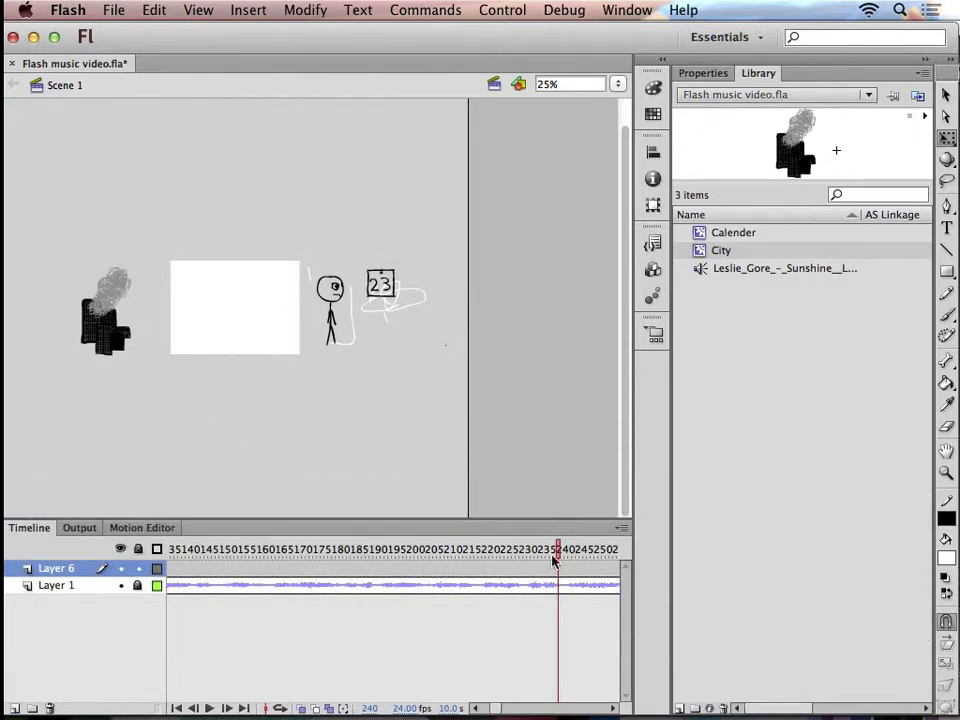
Insert a keyframe on Layer 6 at frame 240 and scrub the animation back to frame 1
click(125, 340)
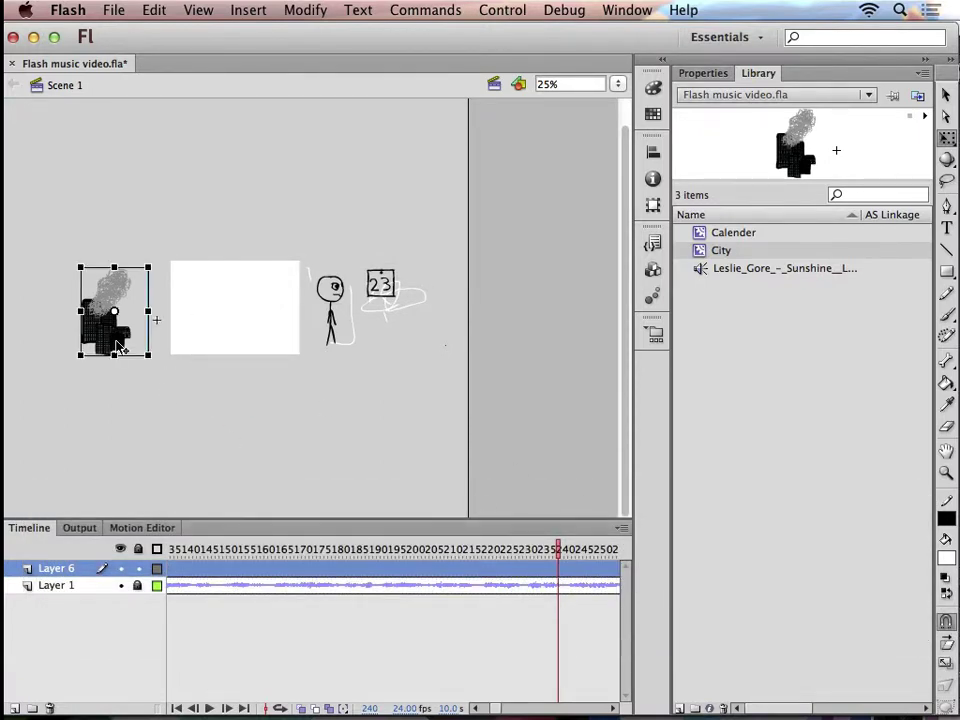
right_click(557, 567)
click(604, 354)
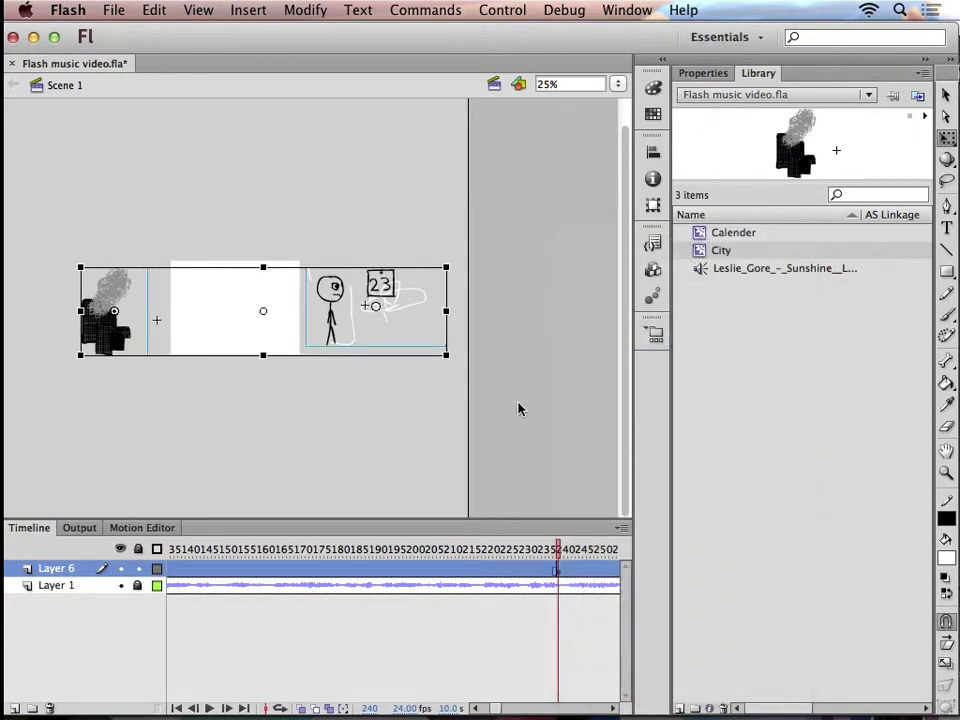
click(358, 414)
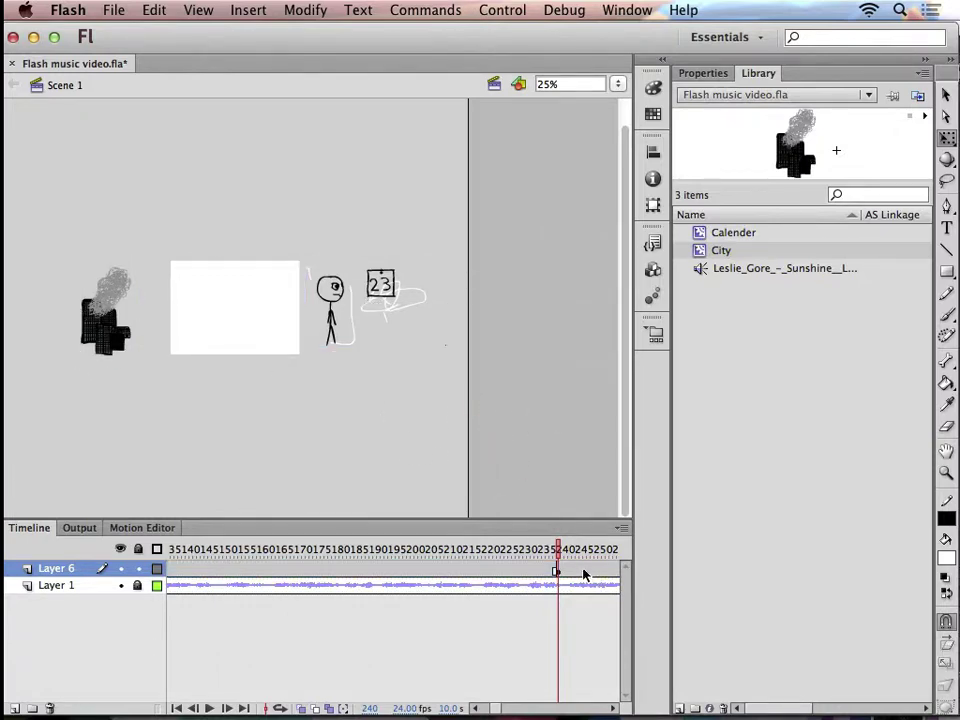
drag(560, 551, 328, 538)
drag(510, 551, 125, 480)
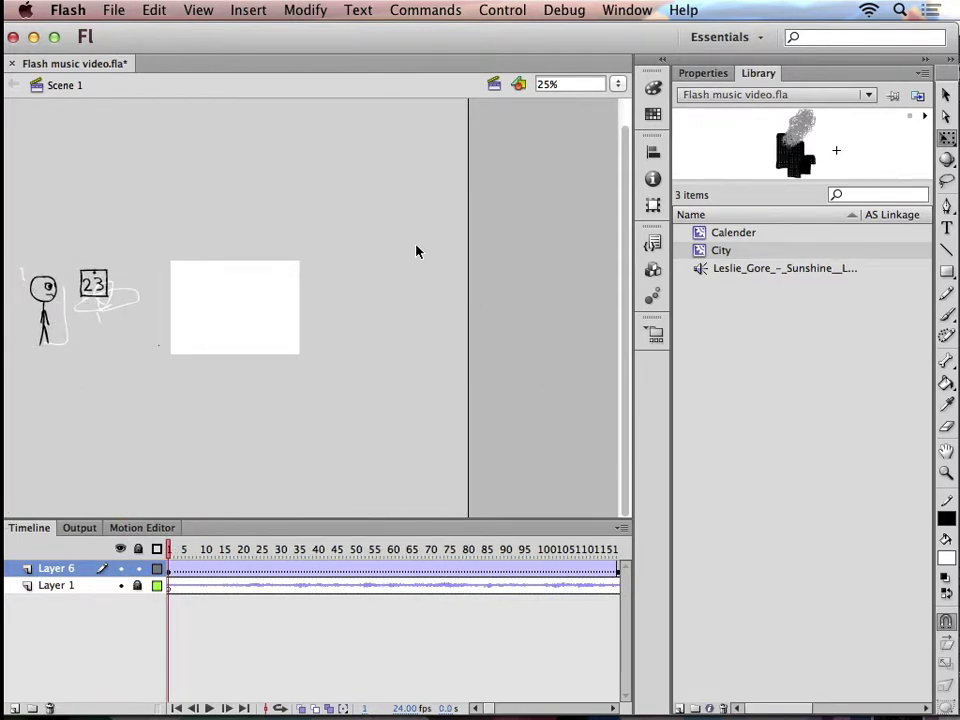
Preview the movie as an SWF, close the preview and return the playhead to frame 1
key(super+Return)
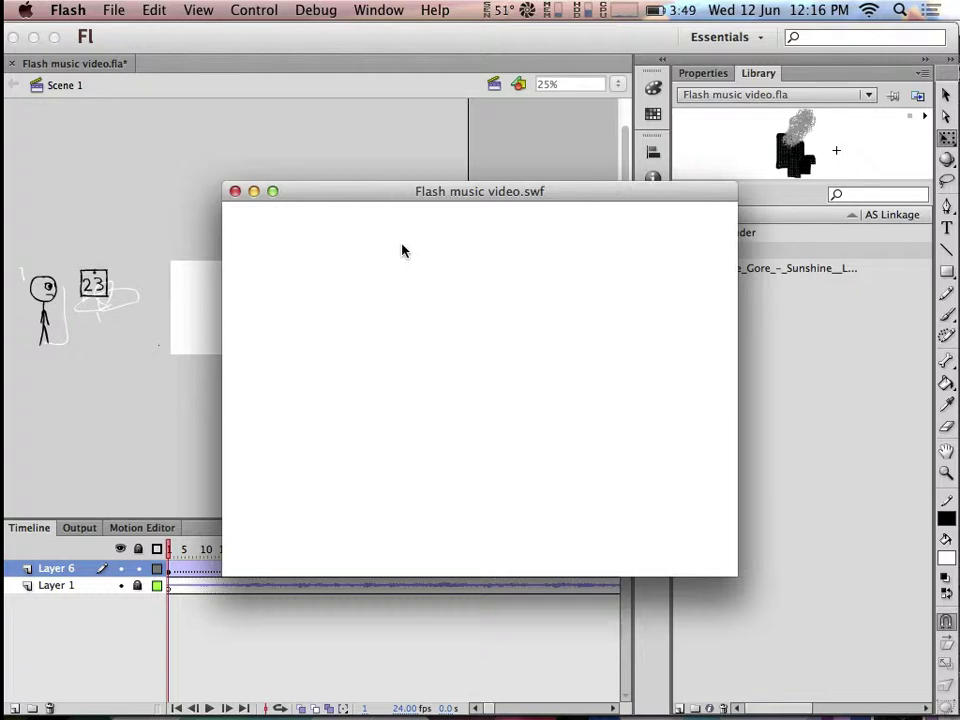
click(235, 191)
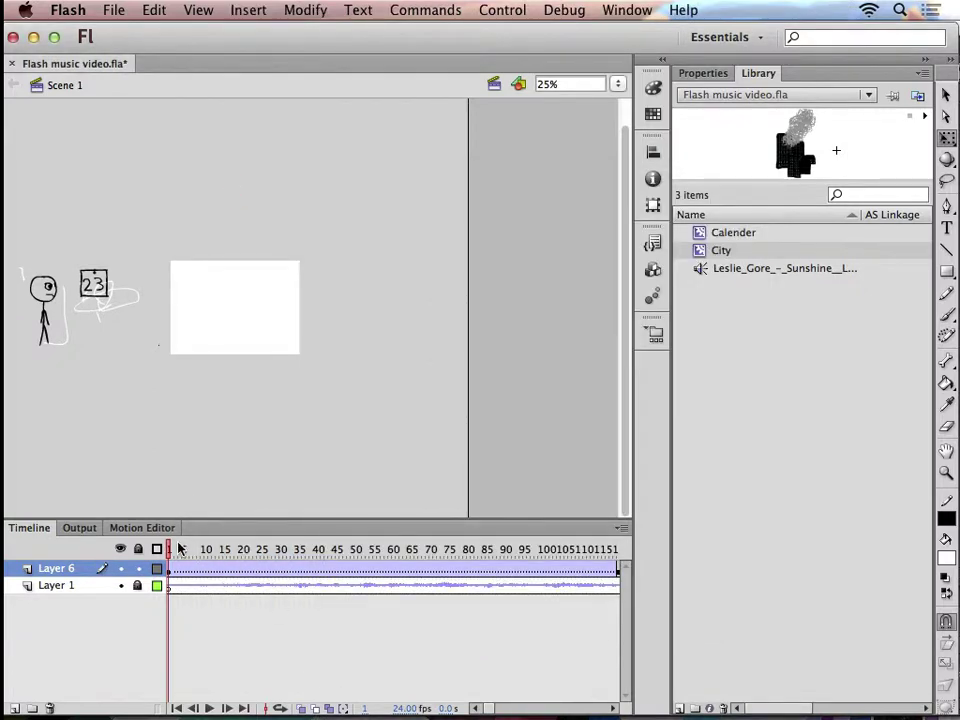
drag(180, 549, 2, 512)
Add a new layer above Layer 6 and delete the City symbol from Layer 6's keyframe at frame 121
click(12, 708)
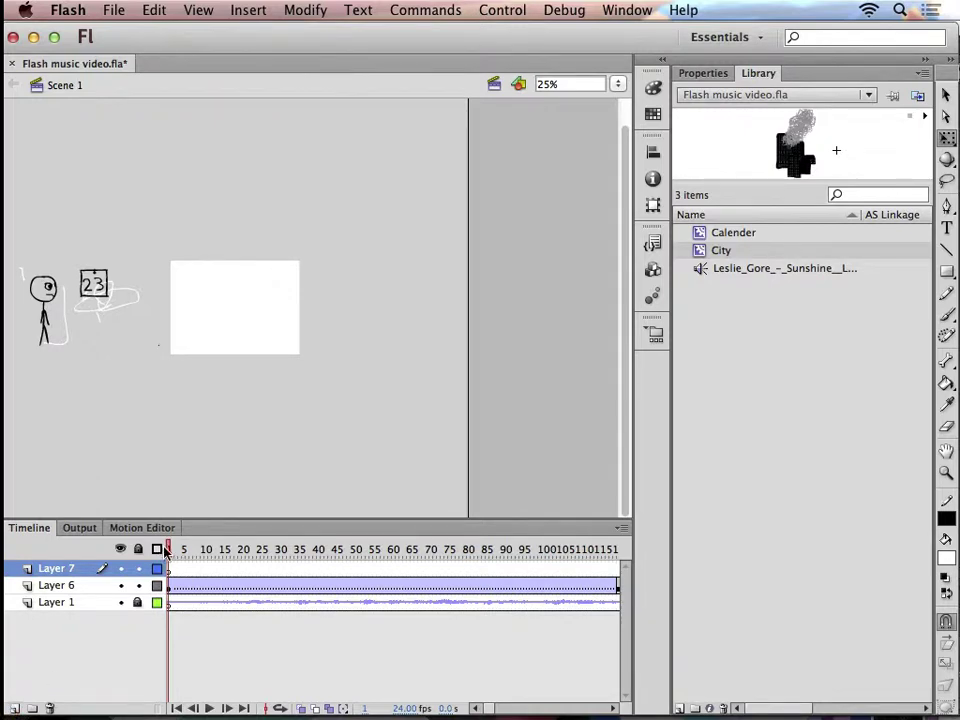
click(258, 549)
mouse_move(258, 549)
mouse_down()
mouse_move(722, 559)
mouse_move(452, 549)
mouse_up()
click(89, 330)
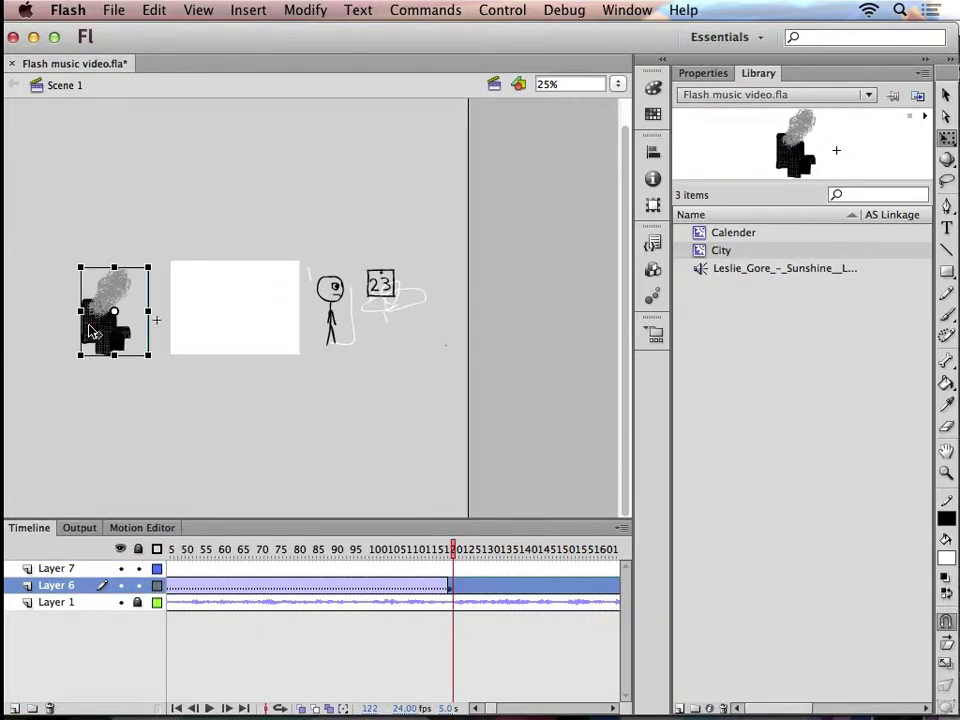
key(Delete)
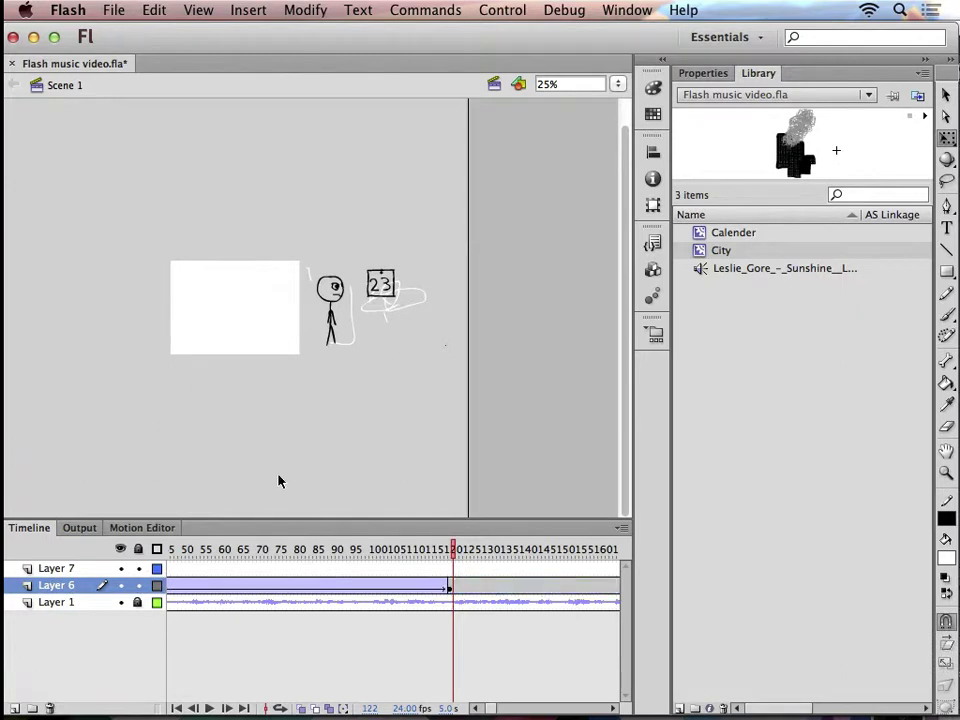
click(450, 549)
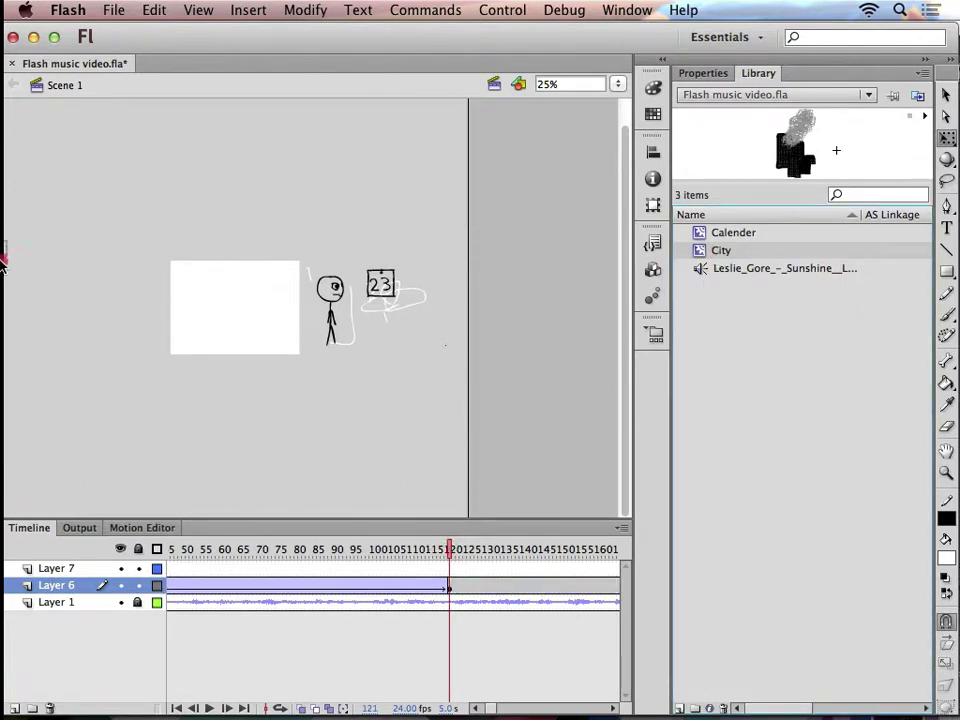
drag(120, 307, 120, 307)
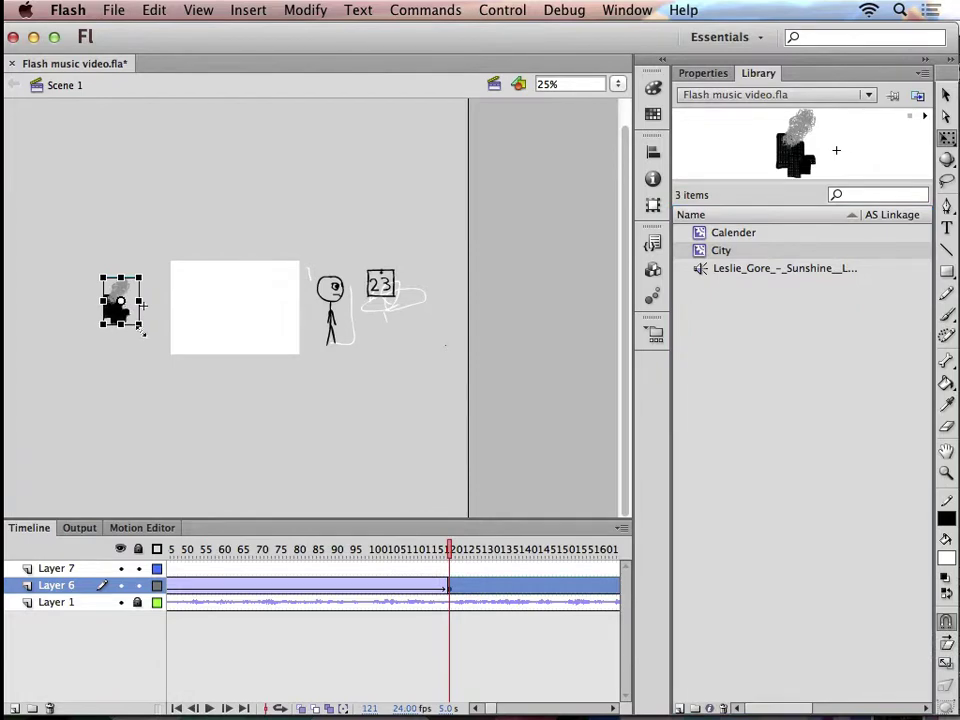
key(ctrl+z)
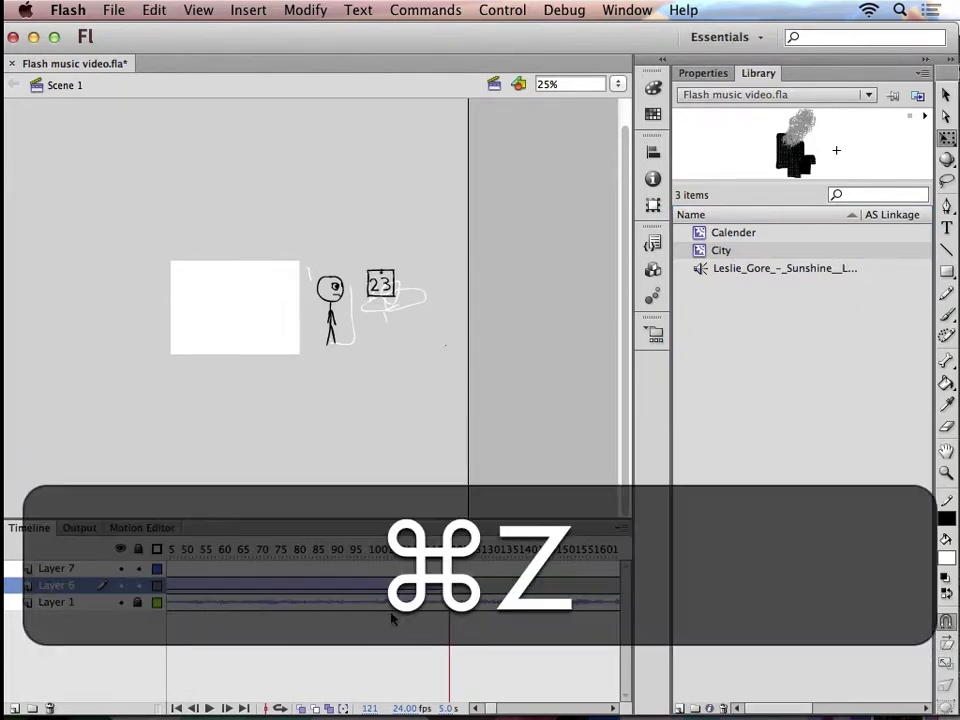
Place the City symbol on Layer 7 outside the stage's left edge, enlarged to about the stage's height, with a keyframe at frame 121
click(262, 572)
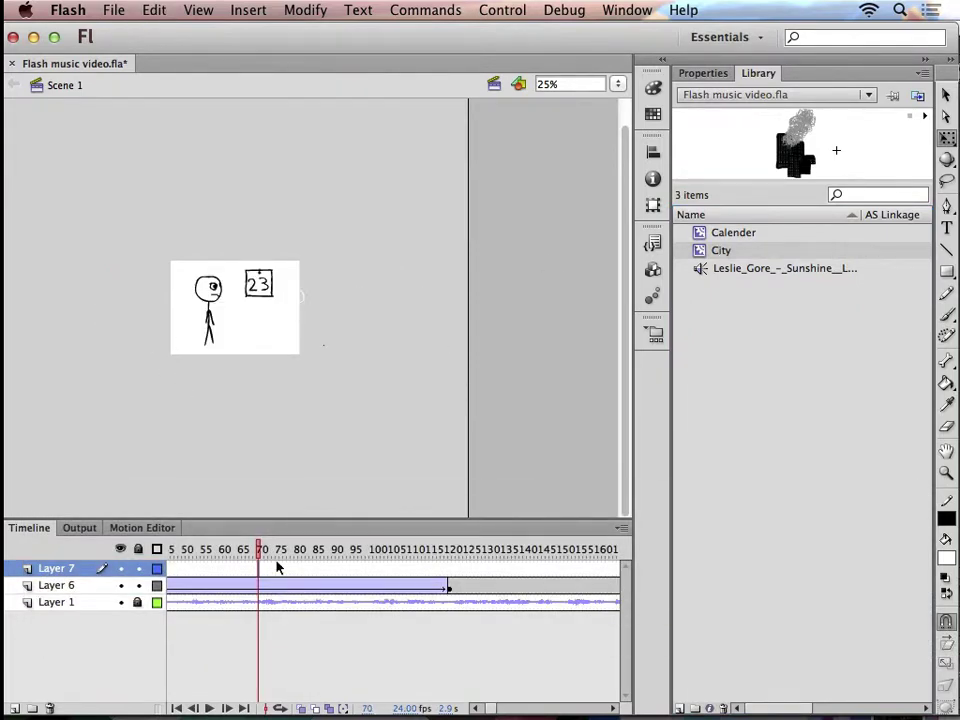
drag(262, 549, 449, 549)
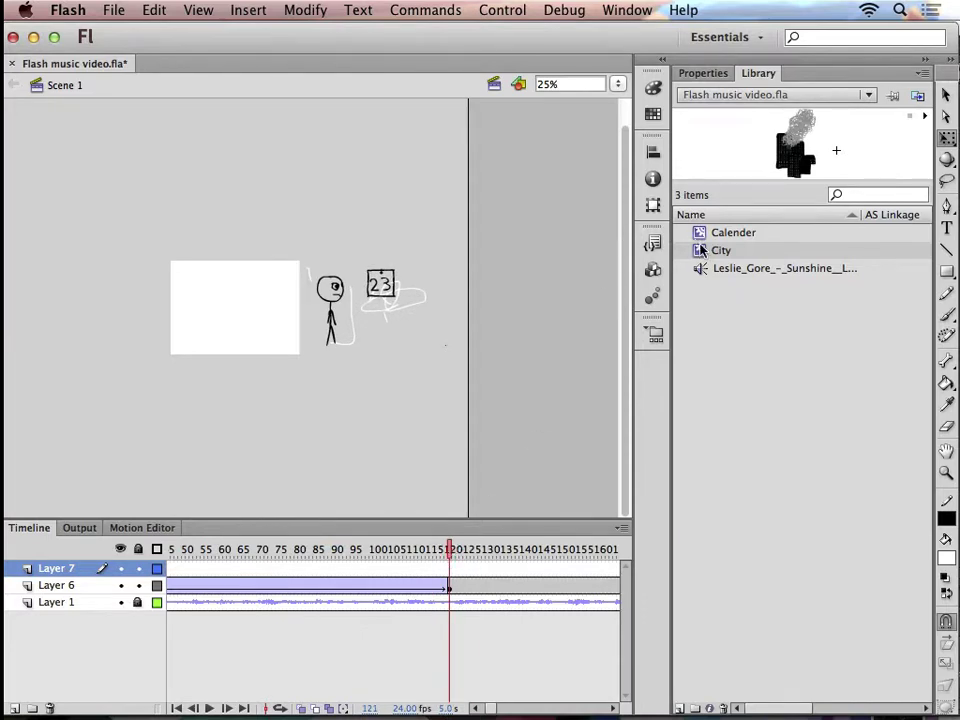
drag(701, 250, 120, 362)
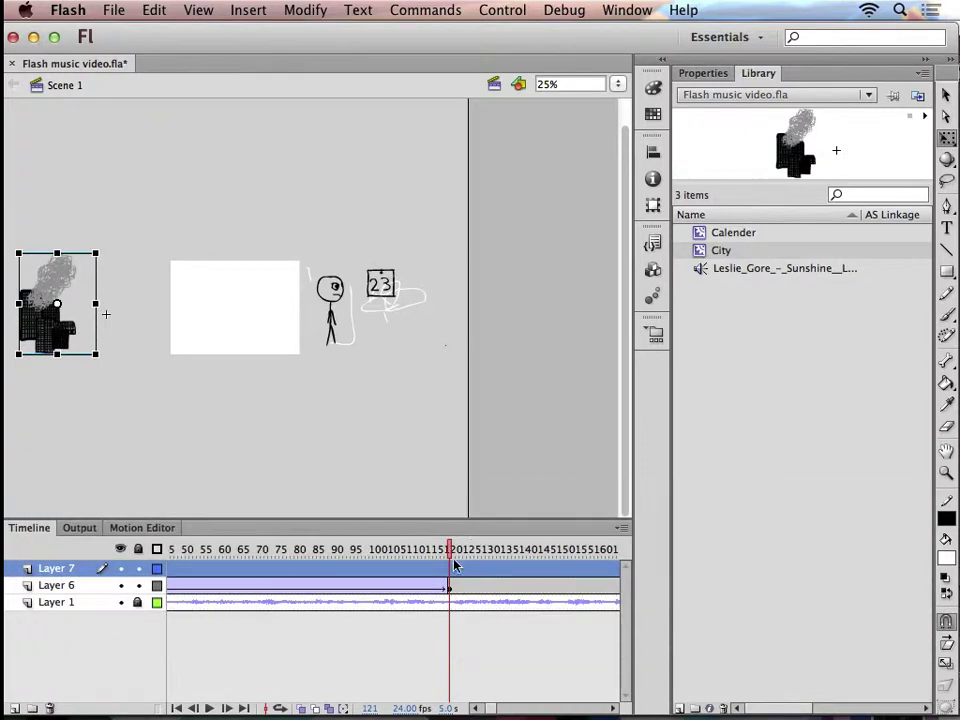
right_click(453, 566)
click(500, 350)
Delete the leftover City symbol from Layer 6's last keyframe near frame 240
drag(449, 556, 472, 556)
click(115, 333)
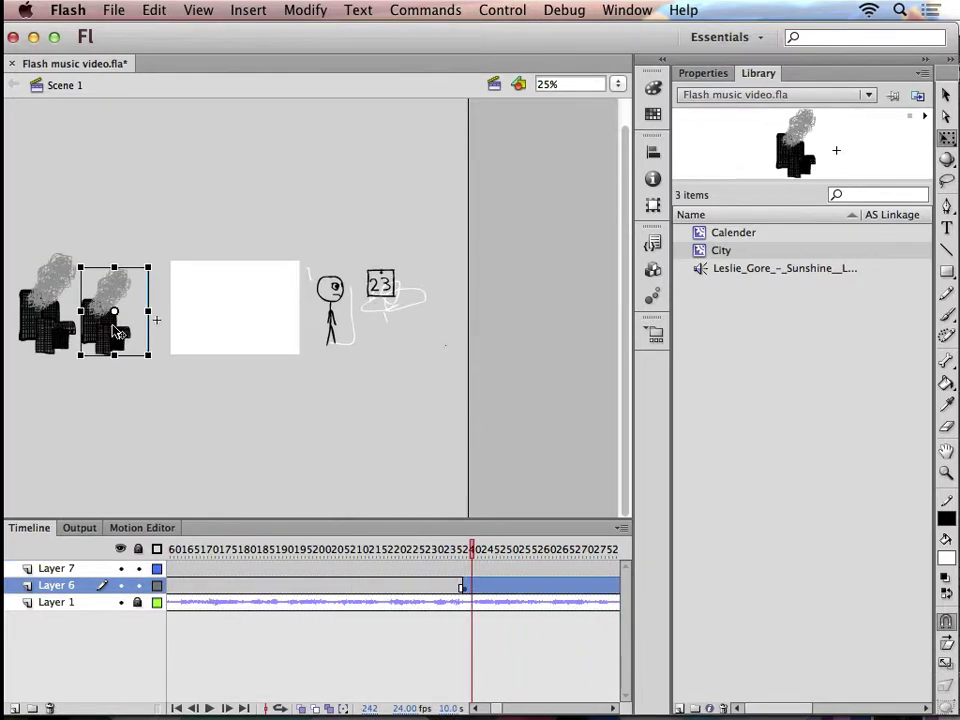
key(BackSpace)
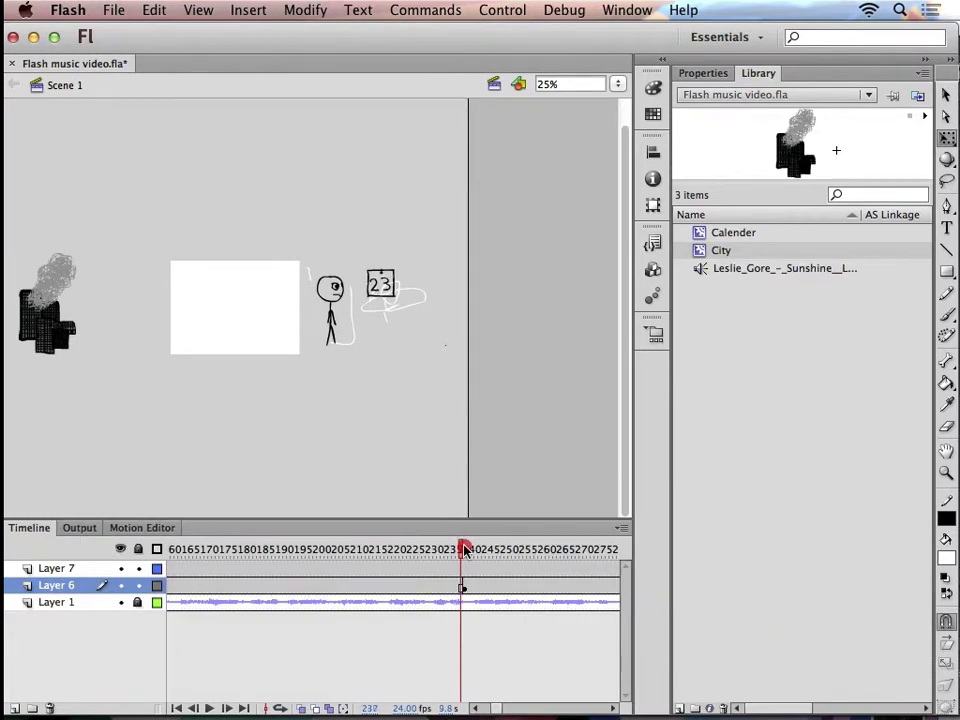
Insert a keyframe on Layer 7 at frame 238 and move the City symbol horizontally past the stage's right edge
click(464, 570)
right_click(460, 572)
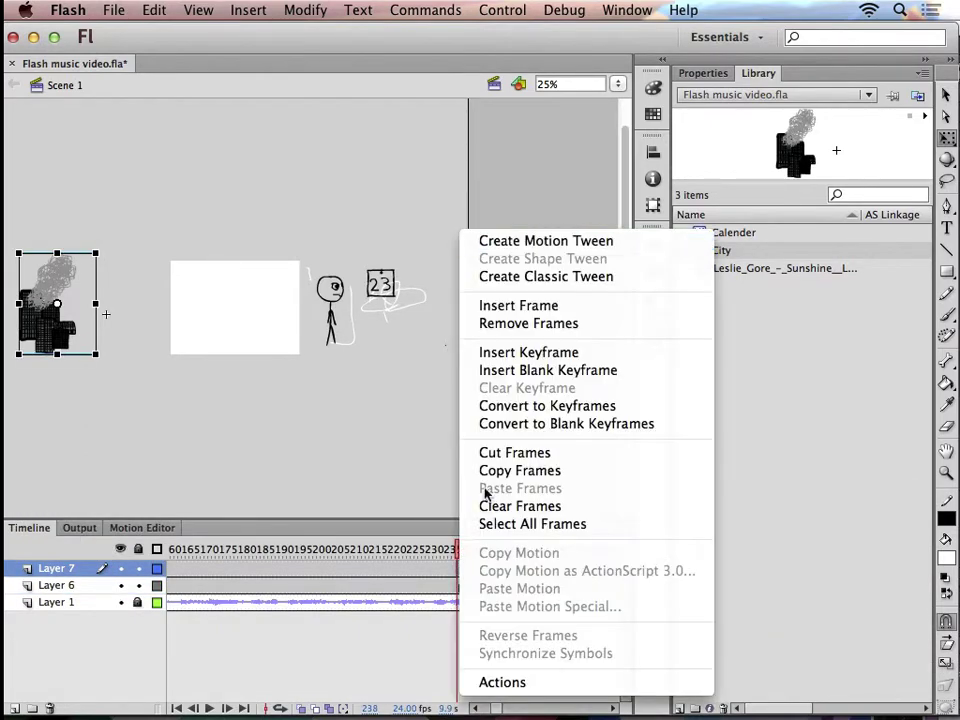
click(525, 351)
drag(43, 345, 415, 345)
Create a classic tween between Layer 7's keyframes at frames 121 and 238 and scrub through the City's movement
drag(469, 560, 397, 552)
click(292, 572)
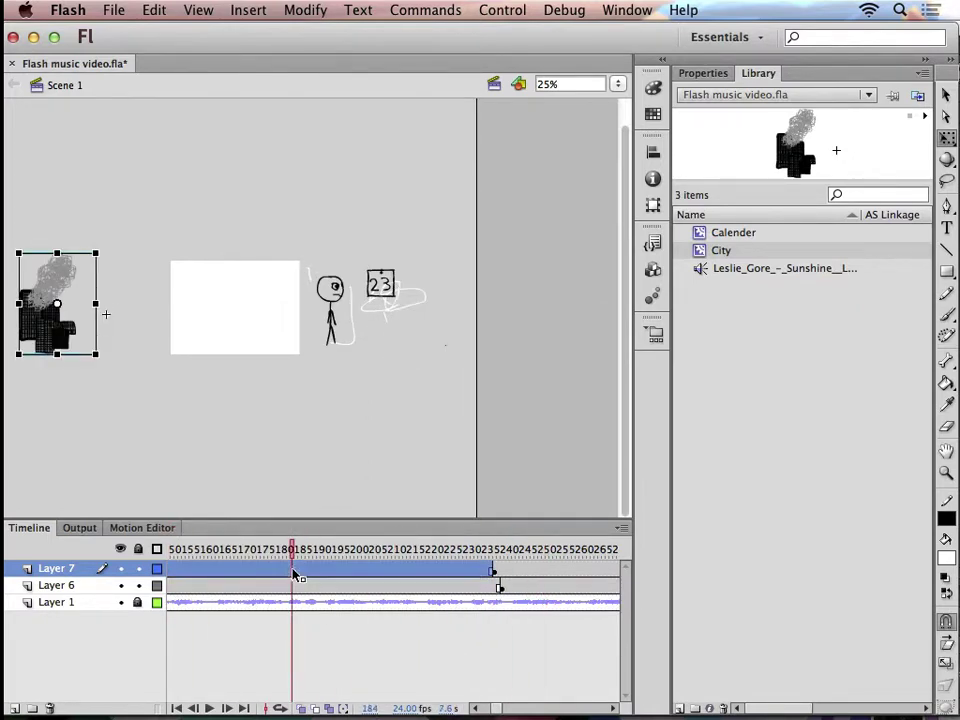
right_click(392, 568)
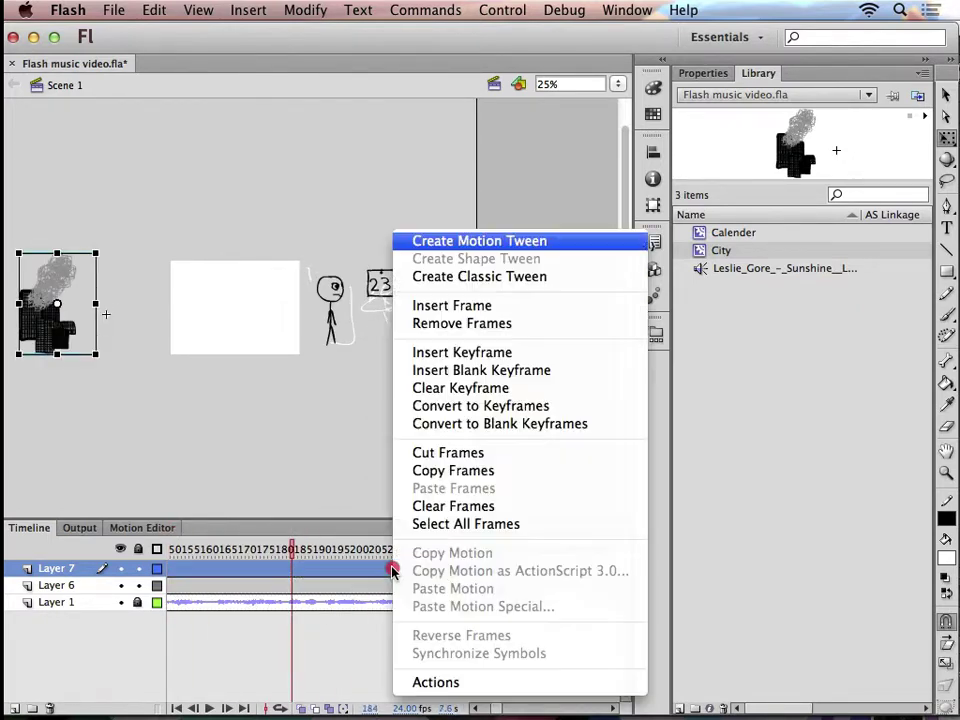
click(493, 279)
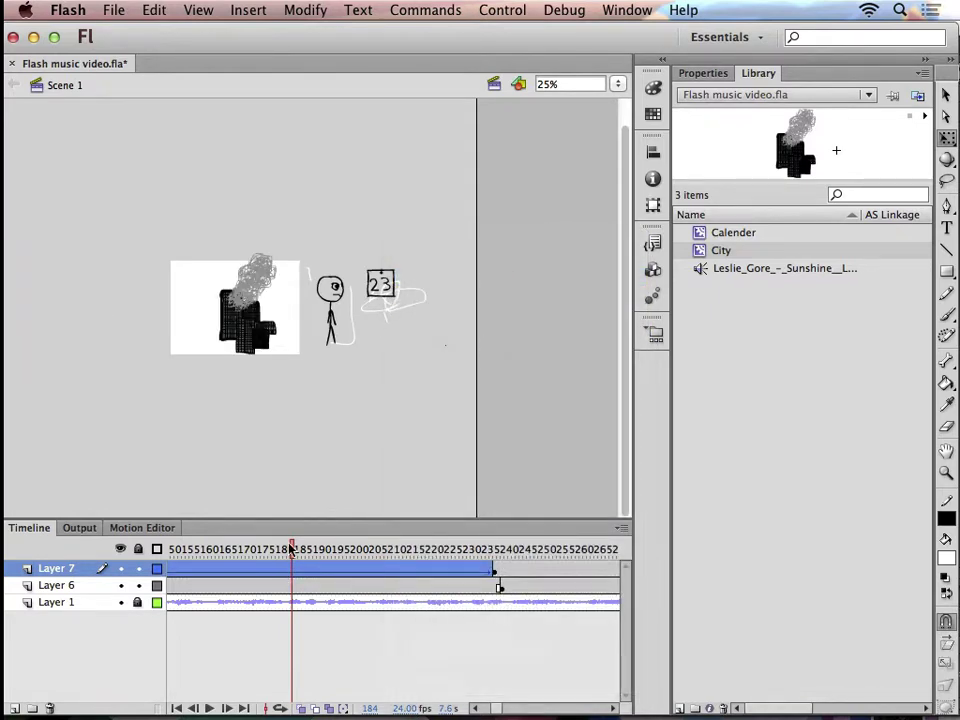
drag(292, 549, 430, 549)
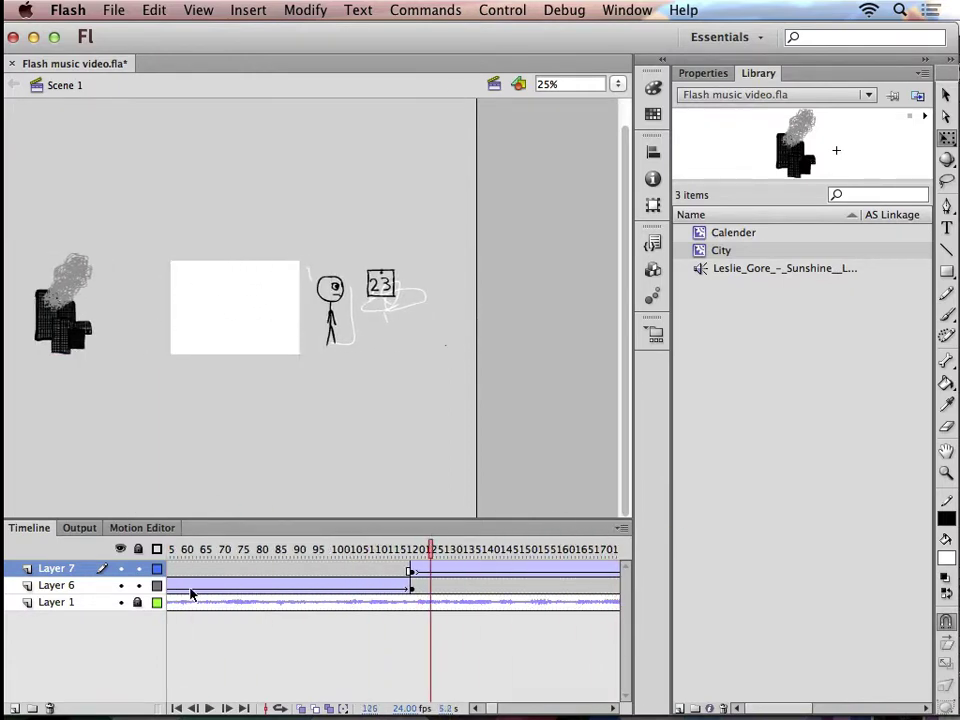
Toggle Layer 7's visibility off and on again to show how its contents can be hidden
click(120, 569)
click(120, 569)
click(120, 569)
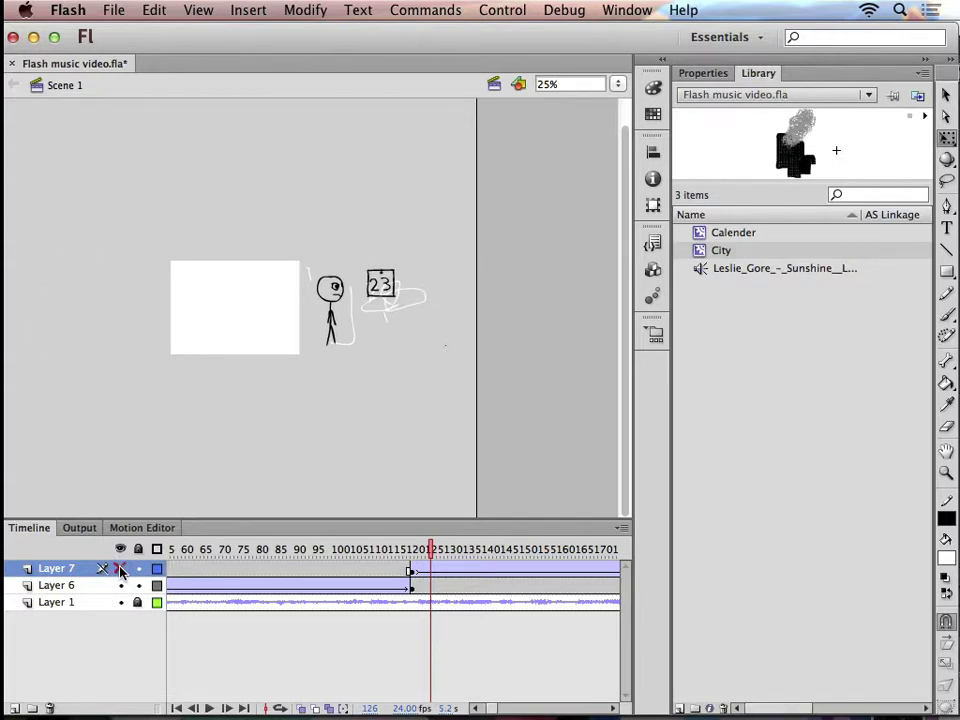
click(120, 569)
click(138, 569)
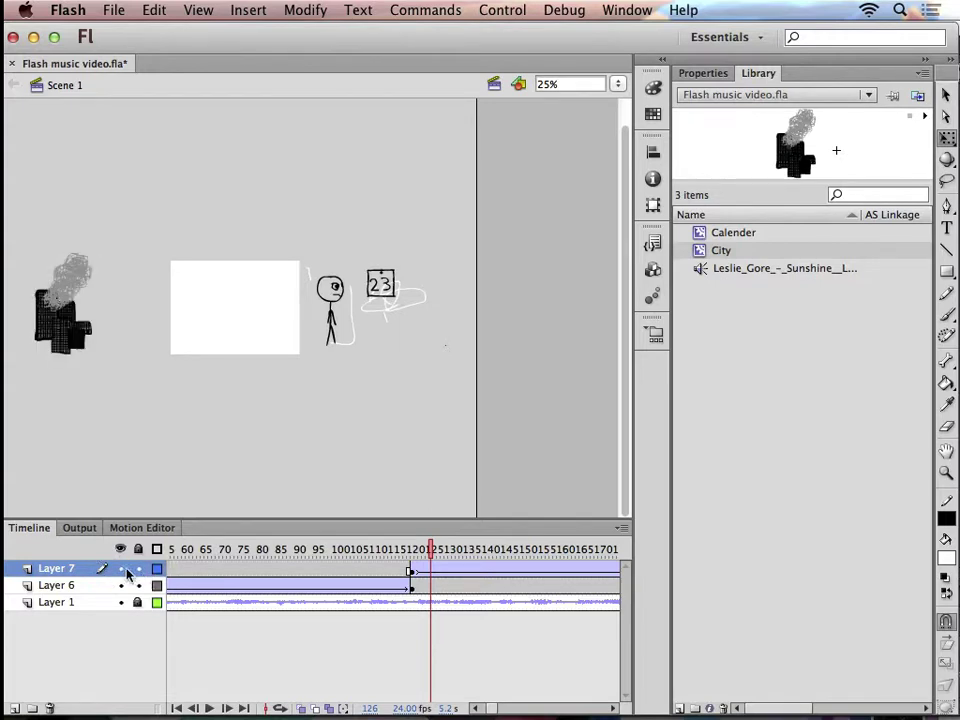
Rewind the timeline to frame 1, preview the movie with both tweens as an SWF and close the preview
drag(444, 552, 2, 553)
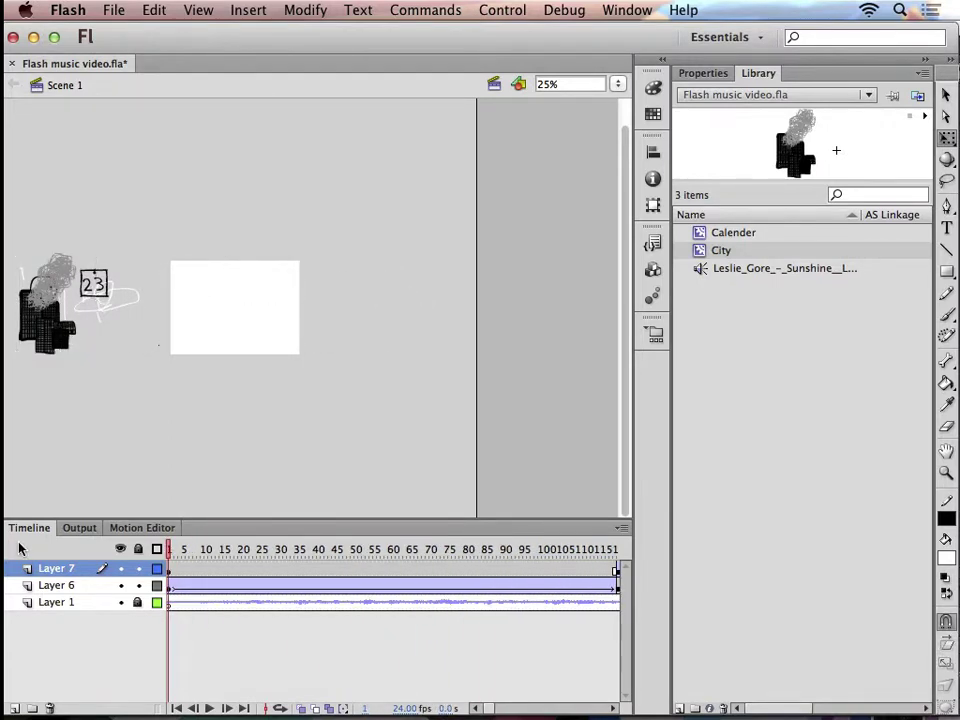
key(super+Return)
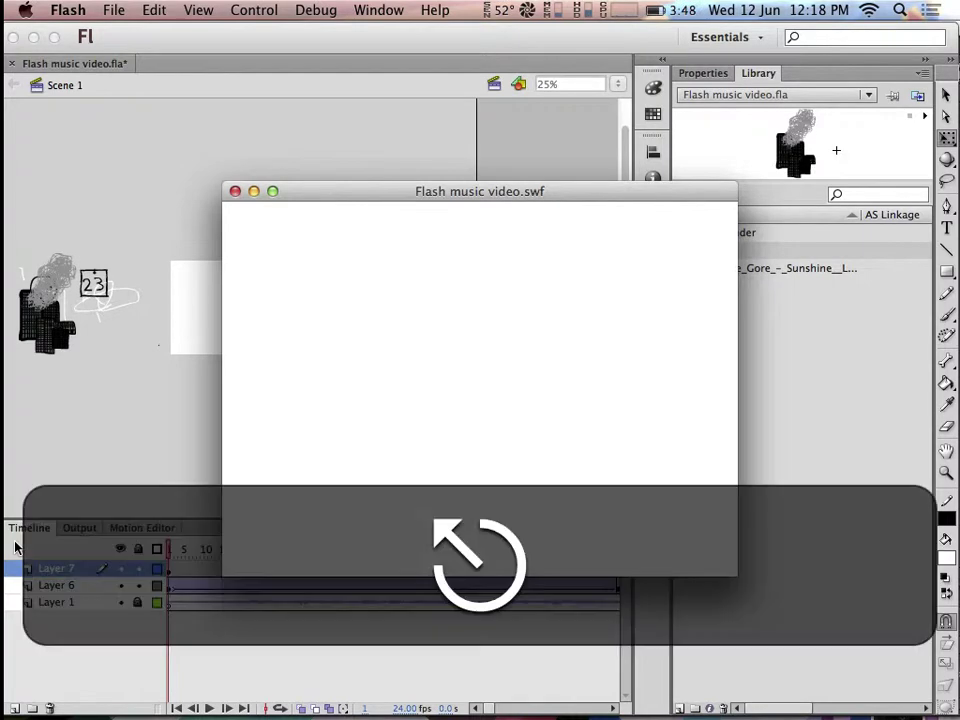
click(235, 191)
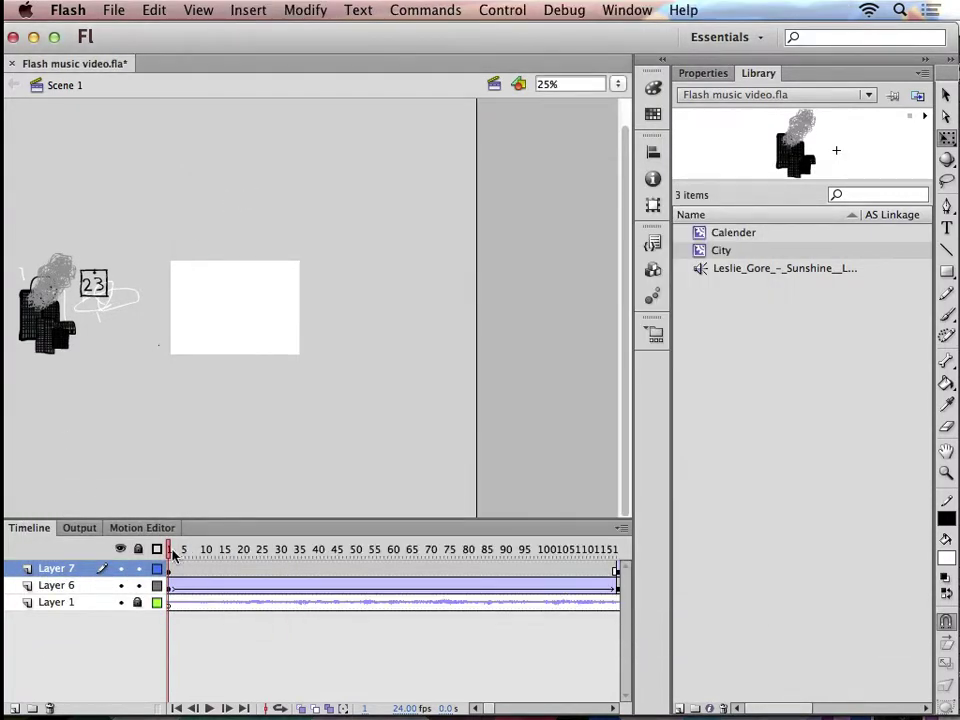
Scrub the timeline to frame 71 and save the music video document
drag(172, 557, 431, 557)
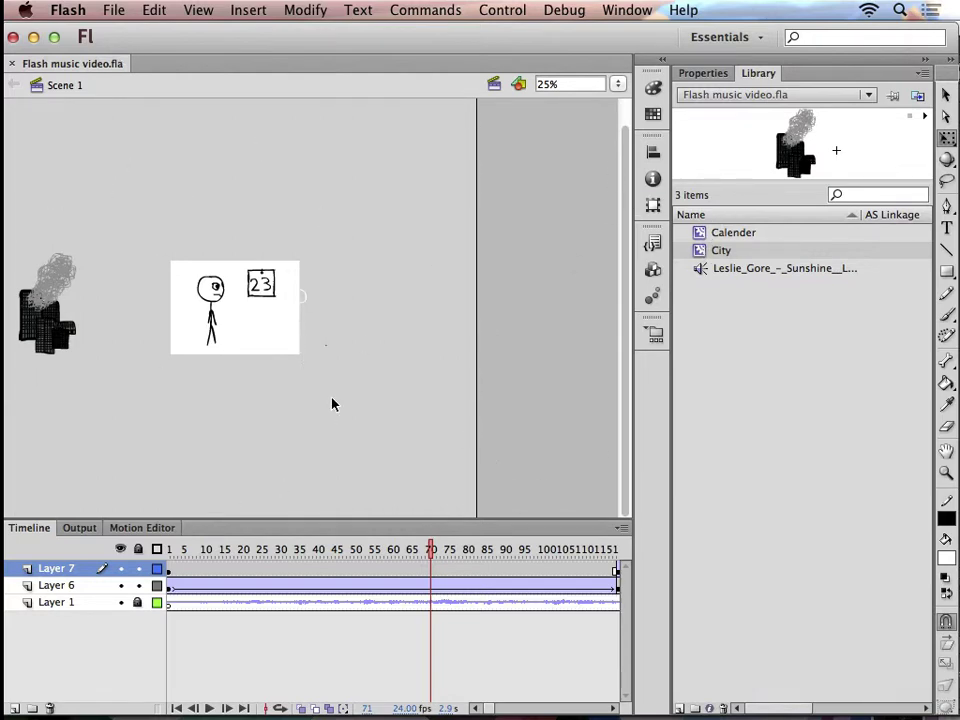
key(shift+super)
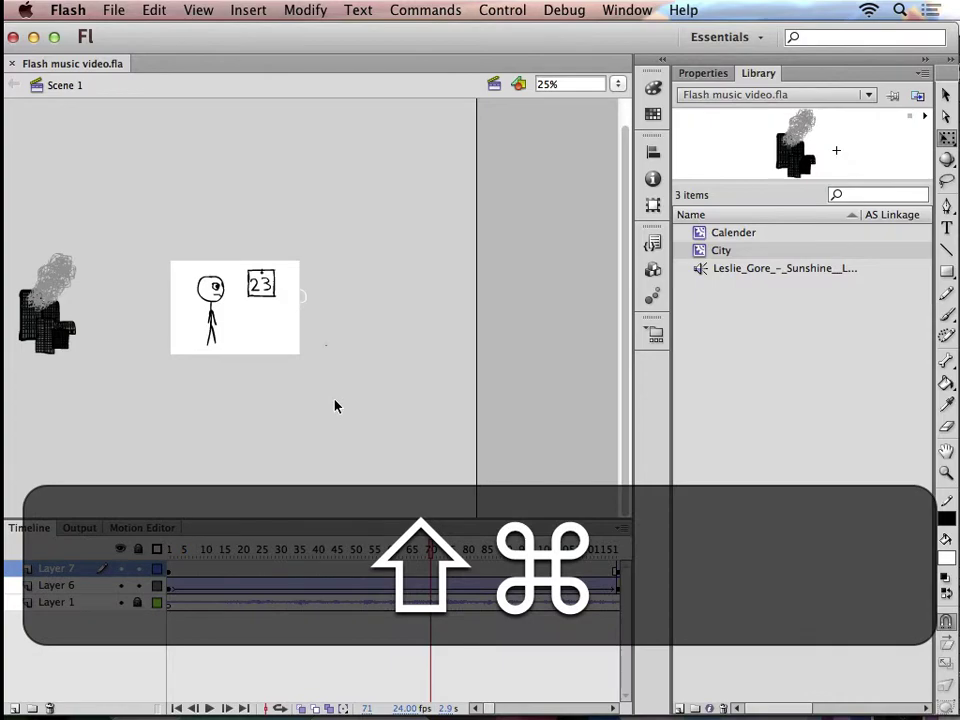